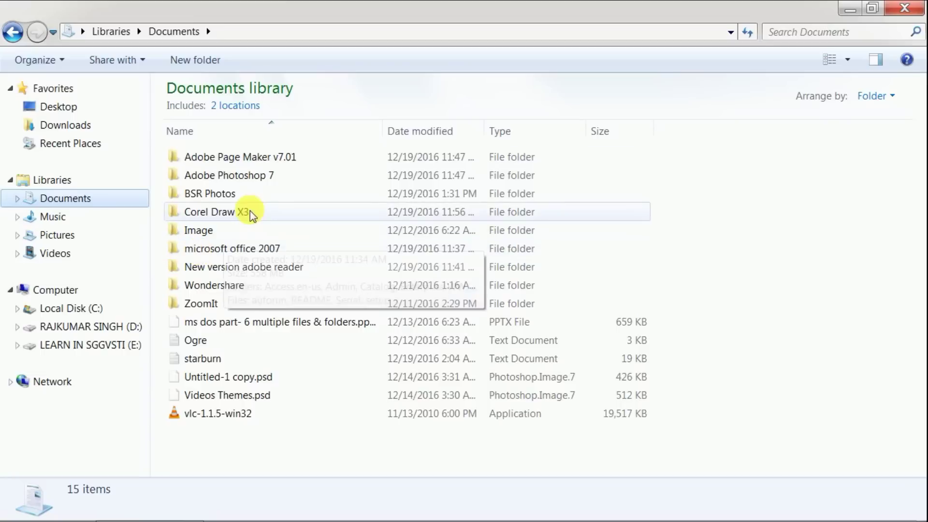
Step: Bring up the Documents library with the Adobe Page Maker v7.01 installer folder in view
{"action": "mouse_move", "coordinate": [201, 156]}
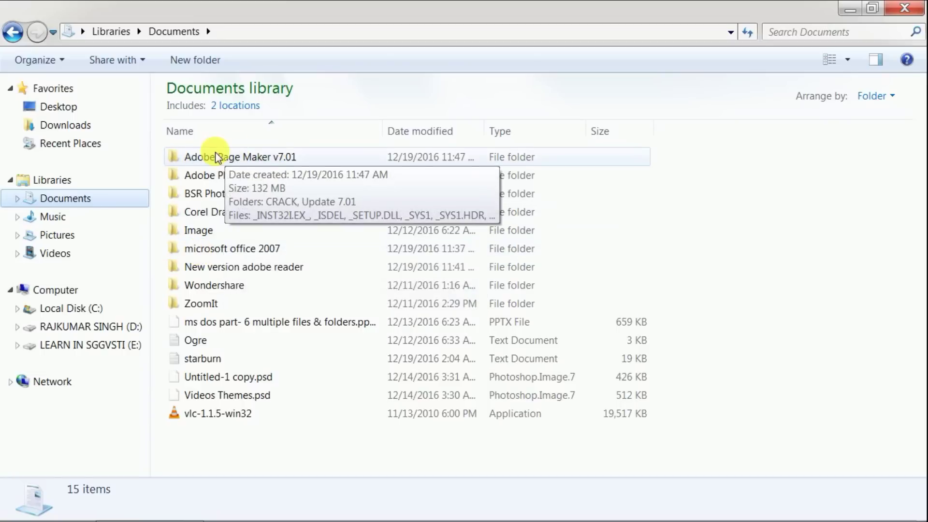
Step: Open the Adobe Page Maker v7.01 folder and select its SETUP file
{"action": "double_click", "coordinate": [217, 157]}
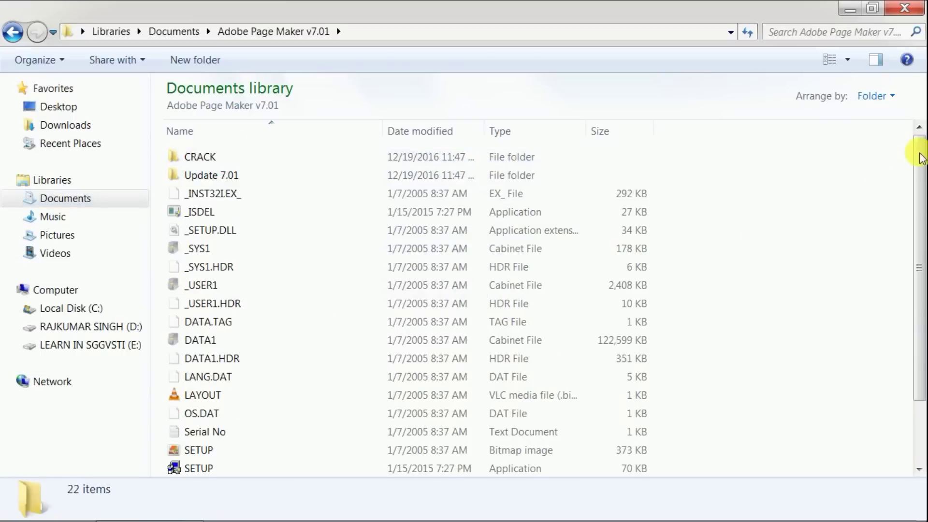
{"action": "left_click_drag", "start_coordinate": [921, 157], "coordinate": [924, 244]}
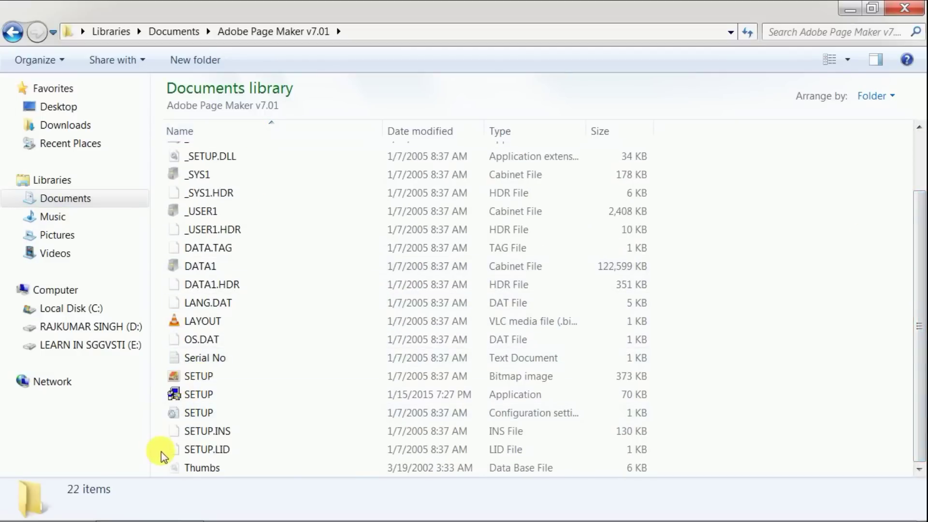
{"action": "left_click", "coordinate": [192, 395]}
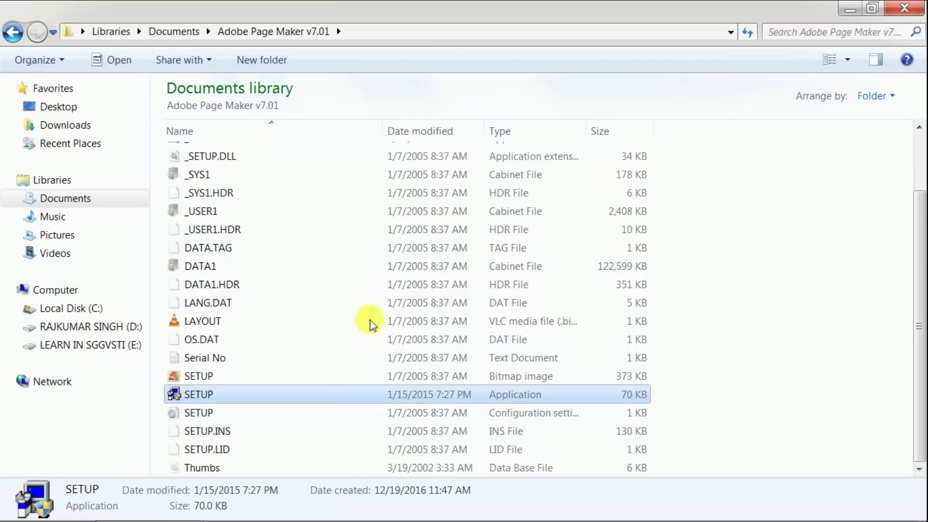
Step: Try the Large Icons and Extra Large Icons views, then return the folder to Details view
{"action": "left_click", "coordinate": [849, 60]}
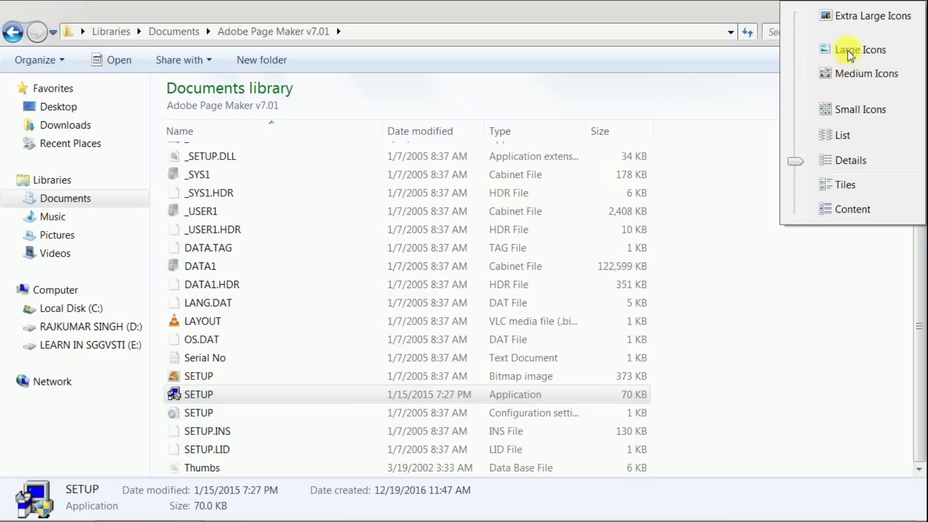
{"action": "left_click", "coordinate": [850, 50]}
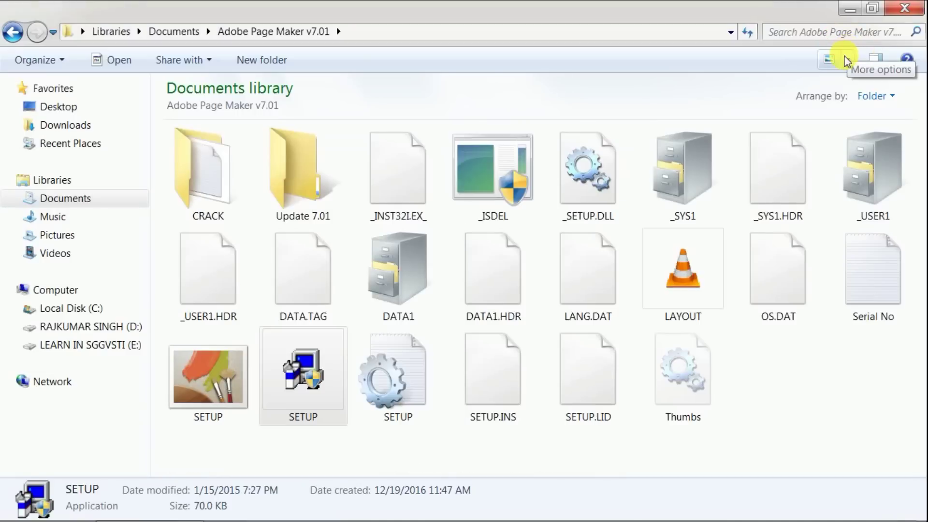
{"action": "left_click", "coordinate": [847, 58]}
{"action": "left_click", "coordinate": [851, 20]}
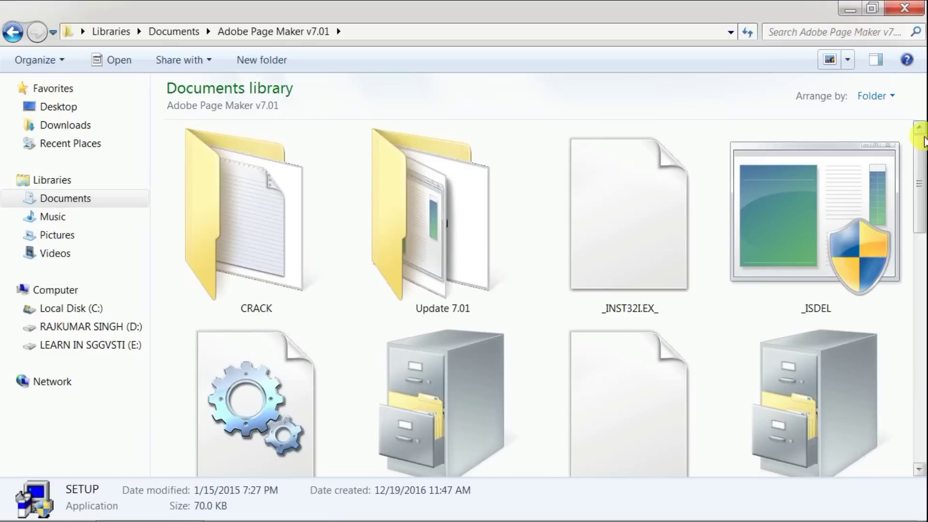
{"action": "left_click_drag", "start_coordinate": [923, 141], "coordinate": [923, 410]}
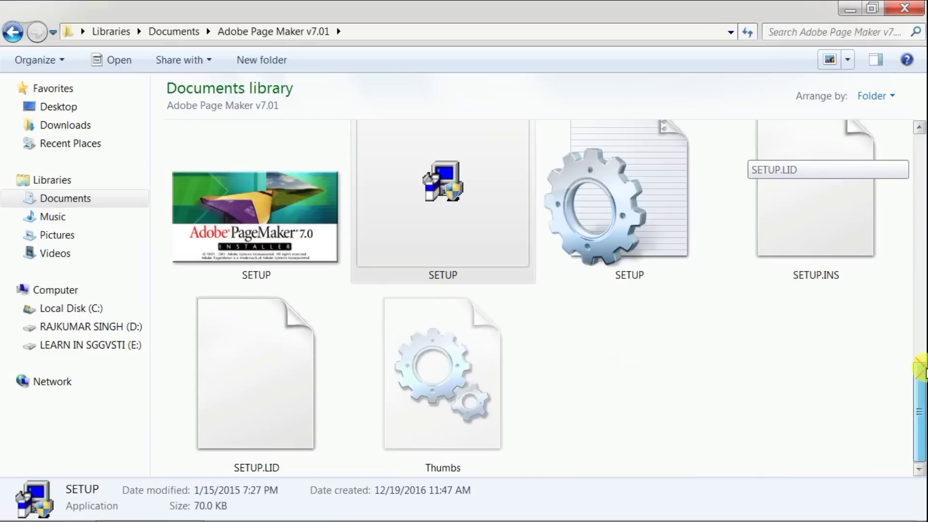
{"action": "left_click_drag", "start_coordinate": [918, 370], "coordinate": [920, 145]}
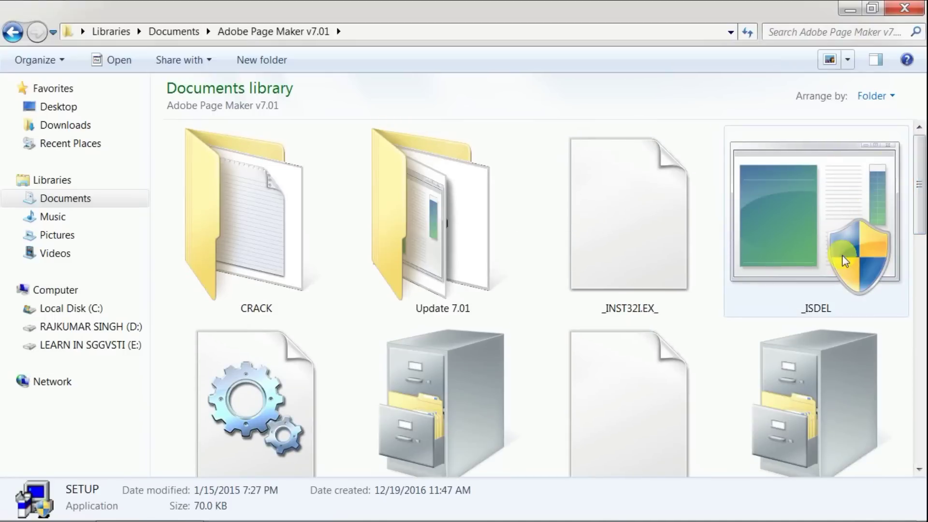
{"action": "mouse_move", "coordinate": [848, 274]}
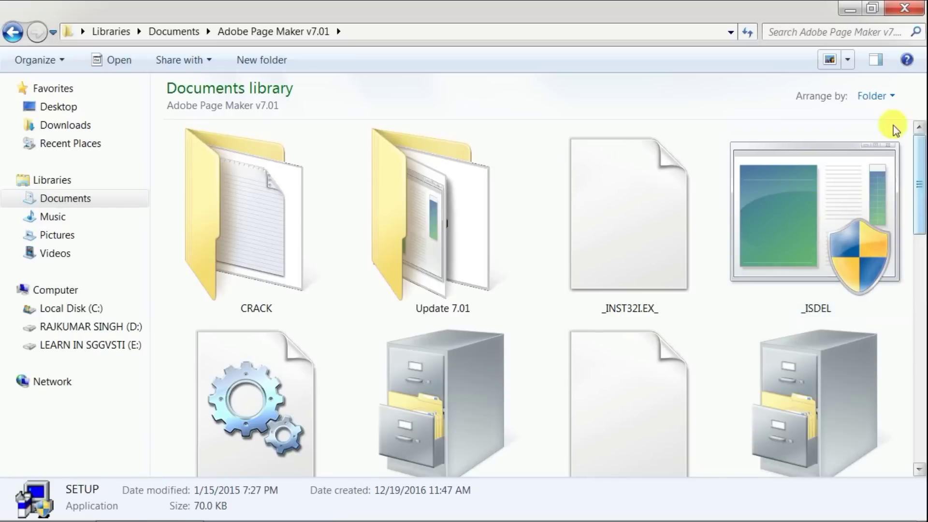
{"action": "left_click", "coordinate": [847, 59]}
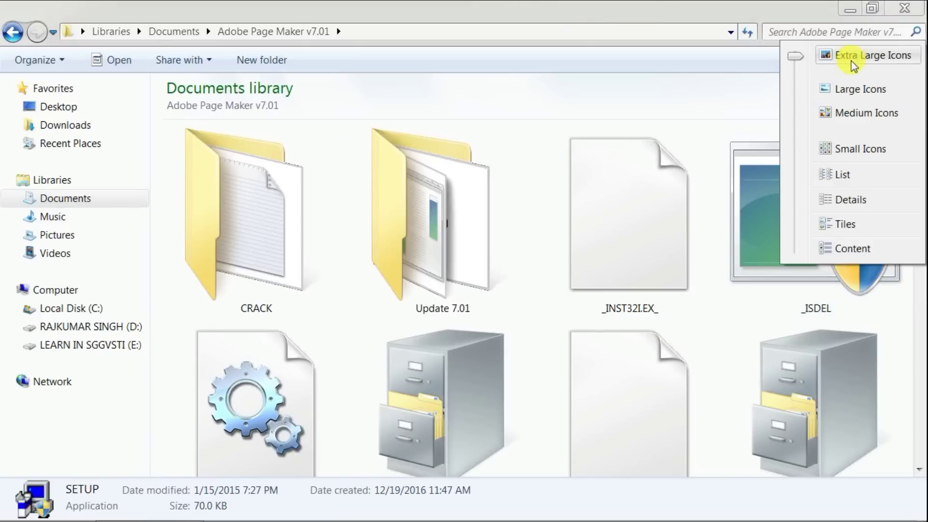
{"action": "left_click", "coordinate": [846, 202]}
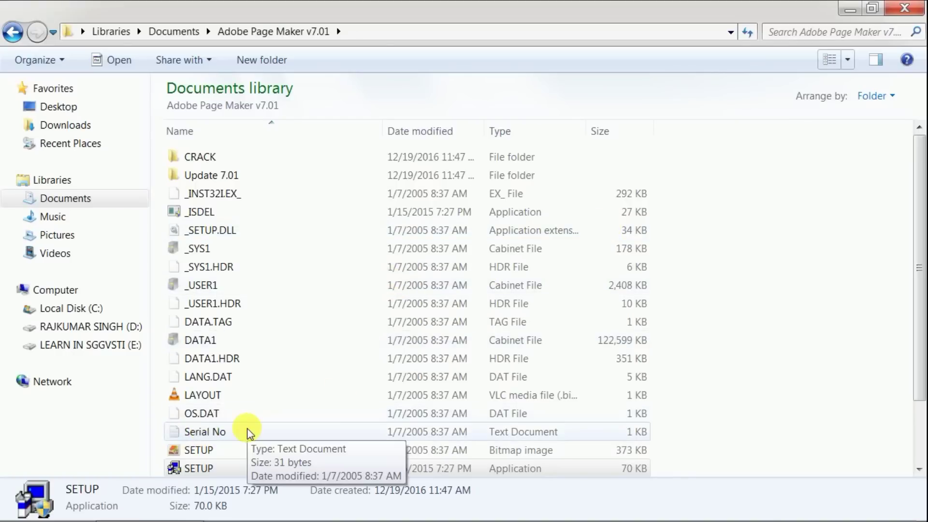
Step: Read the key in the Serial No file in maximized Notepad, then minimize it and select SETUP
{"action": "left_click", "coordinate": [214, 433]}
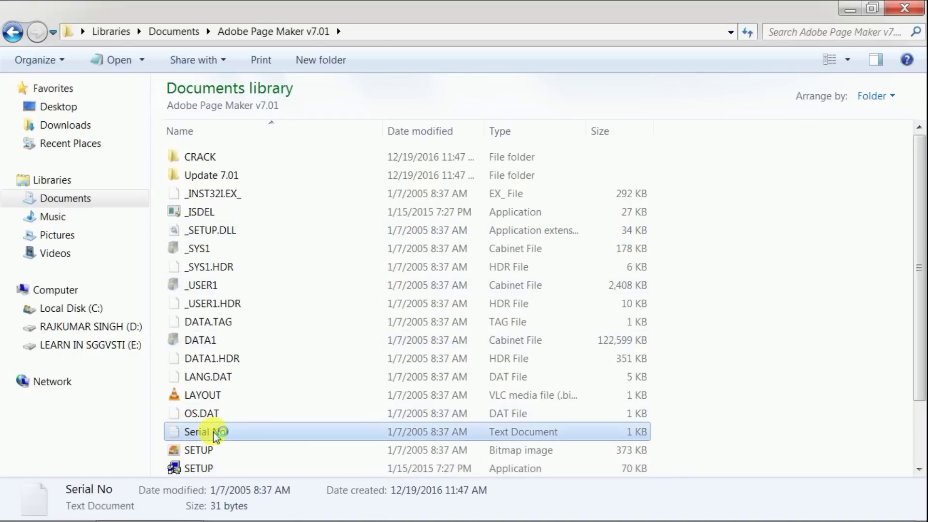
{"action": "double_click", "coordinate": [214, 433]}
{"action": "left_click", "coordinate": [864, 79]}
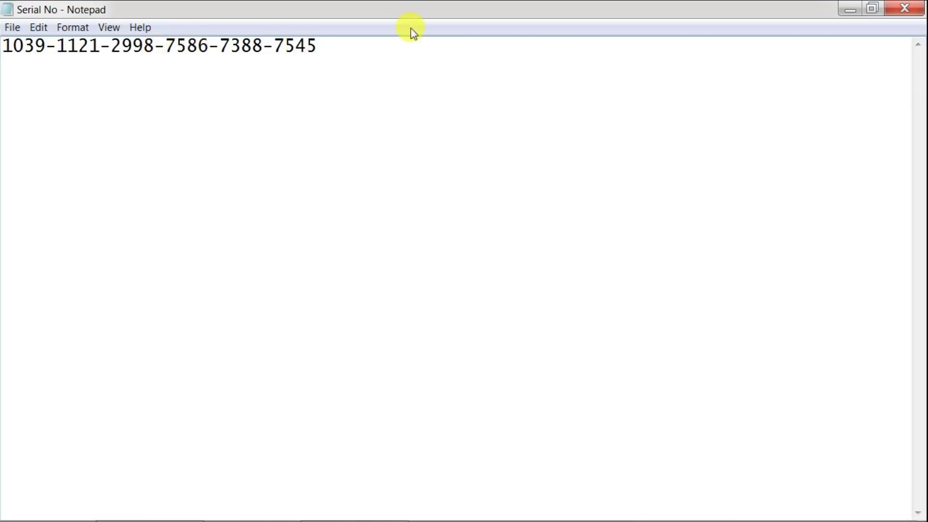
{"action": "left_click", "coordinate": [847, 10]}
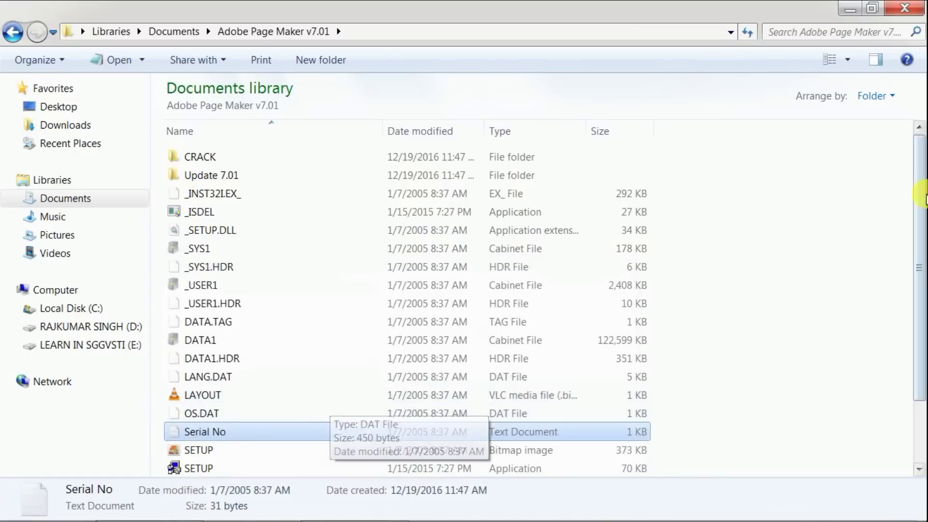
{"action": "left_click_drag", "start_coordinate": [920, 199], "coordinate": [923, 290]}
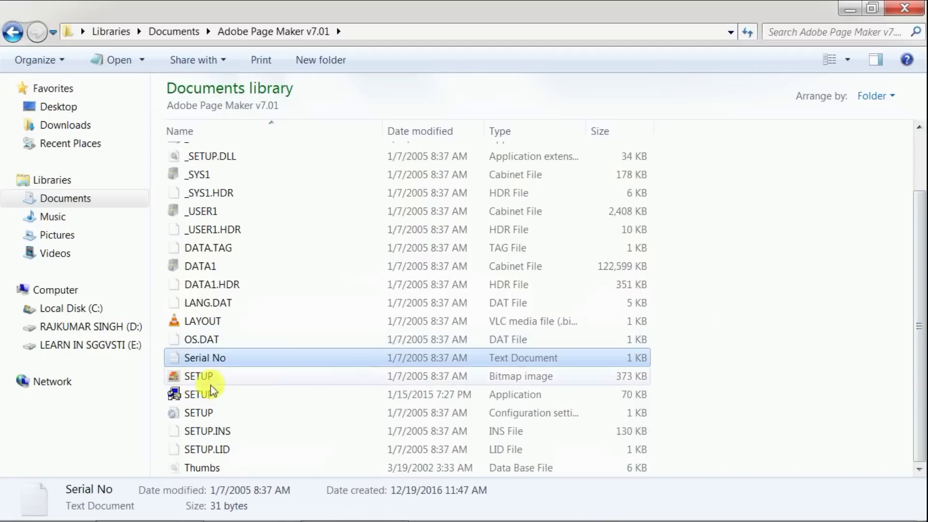
{"action": "left_click", "coordinate": [201, 394]}
Step: Run the PageMaker SETUP, keep U.S. English on both language screens, and accept the license
{"action": "double_click", "coordinate": [201, 396]}
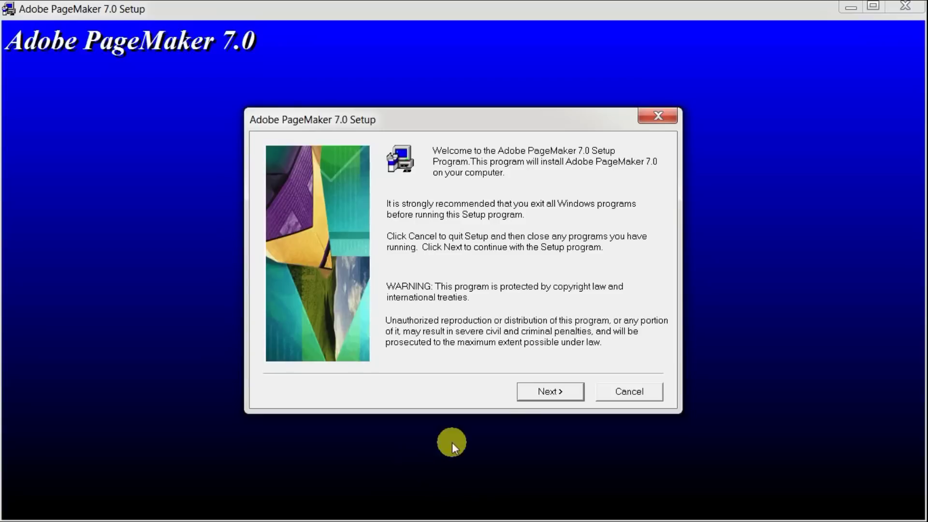
{"action": "left_click", "coordinate": [540, 394]}
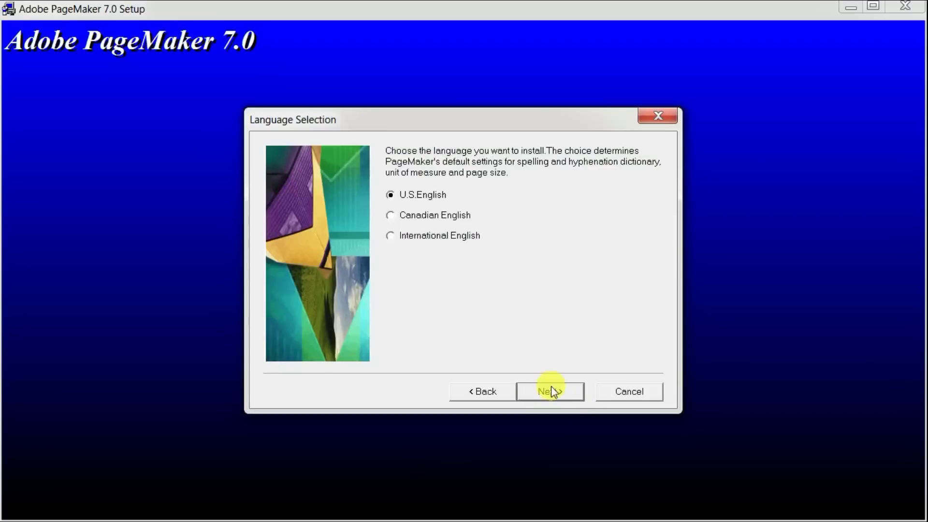
{"action": "left_click", "coordinate": [575, 391]}
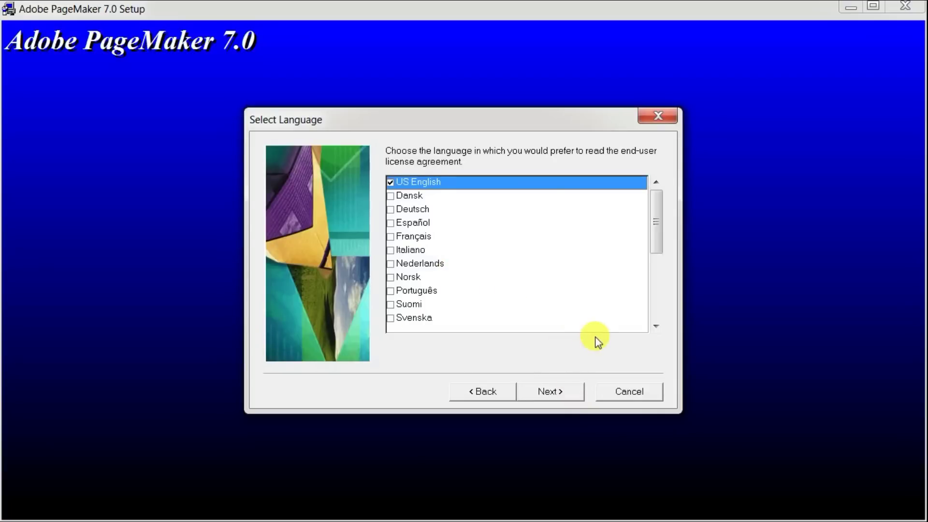
{"action": "left_click", "coordinate": [570, 398]}
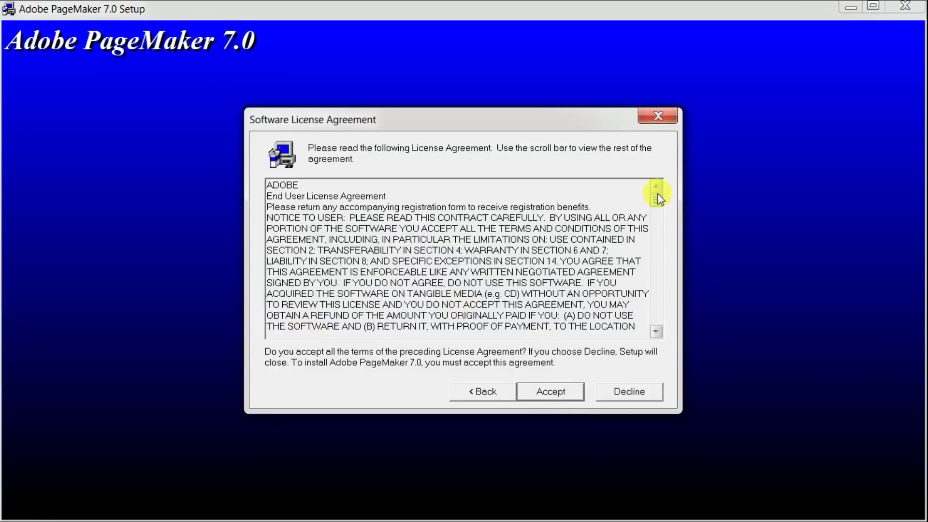
{"action": "mouse_move", "coordinate": [657, 202]}
{"action": "left_mouse_down"}
{"action": "mouse_move", "coordinate": [651, 324]}
{"action": "mouse_move", "coordinate": [657, 198]}
{"action": "left_mouse_up"}
{"action": "left_click", "coordinate": [572, 393]}
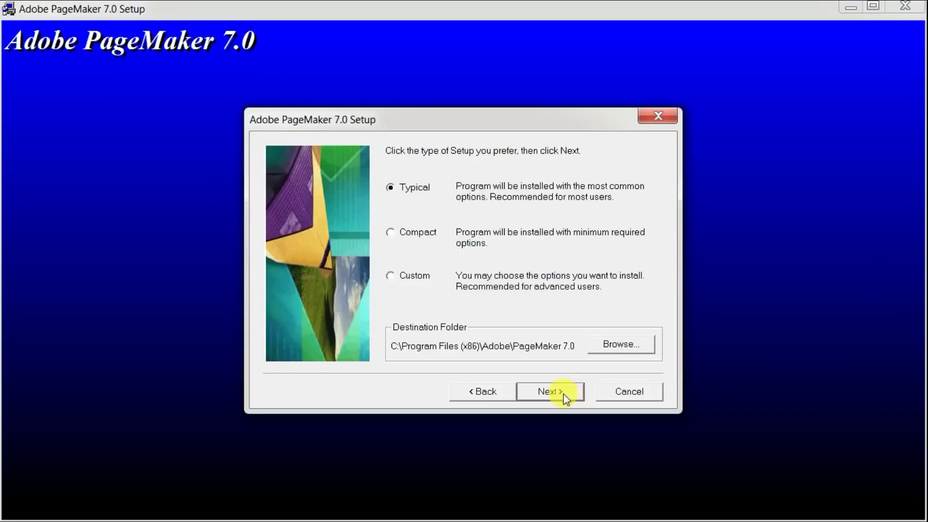
Step: Continue with a Typical install and drag the setup window down to a smaller size
{"action": "left_click", "coordinate": [565, 393]}
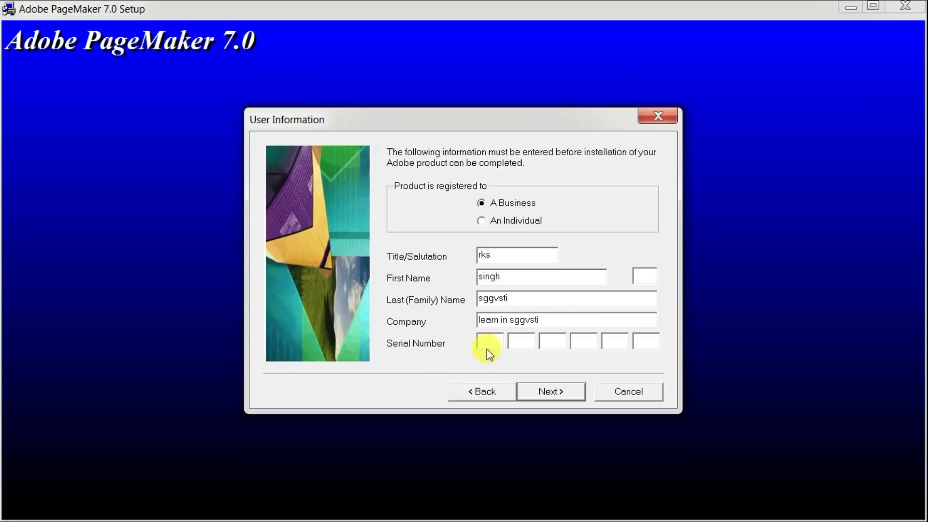
{"action": "left_click_drag", "start_coordinate": [569, 8], "coordinate": [623, 237]}
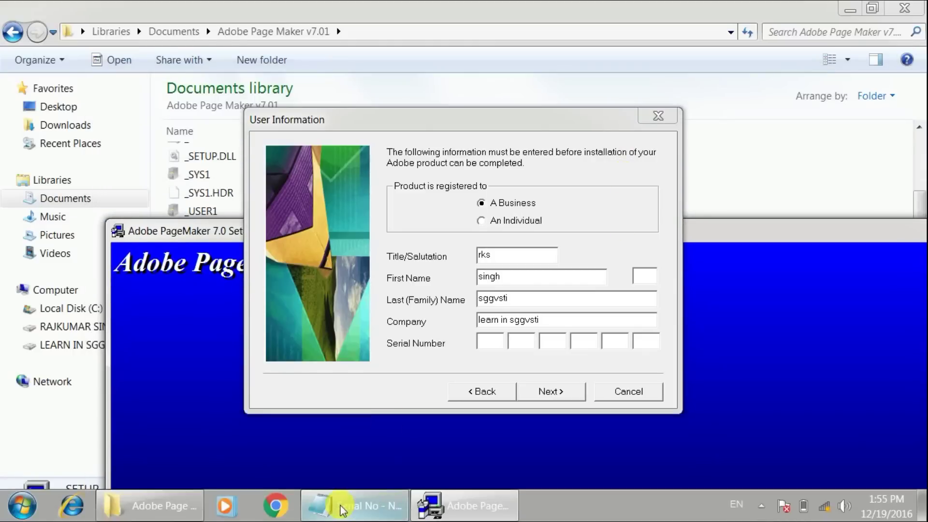
Step: Enter the serial number from the Serial No note into the six boxes and submit the registration
{"action": "left_click", "coordinate": [341, 504]}
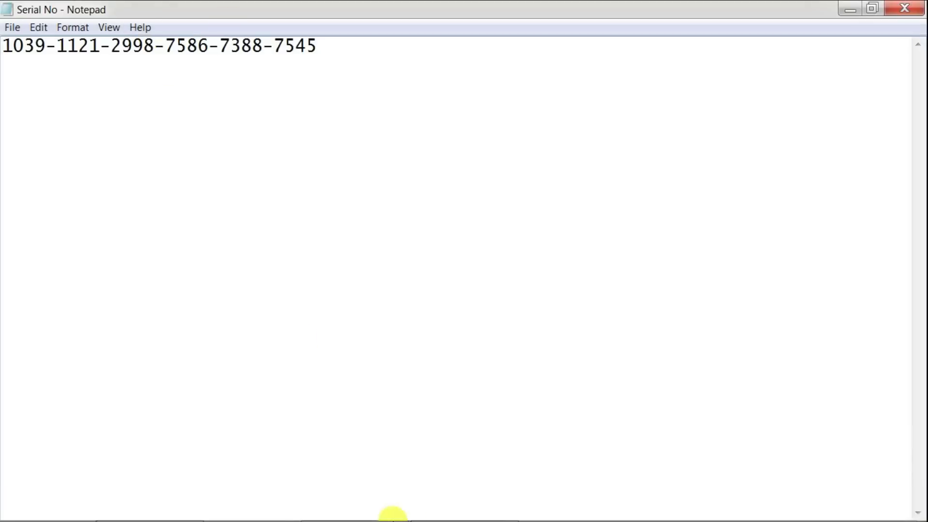
{"action": "left_click", "coordinate": [442, 505]}
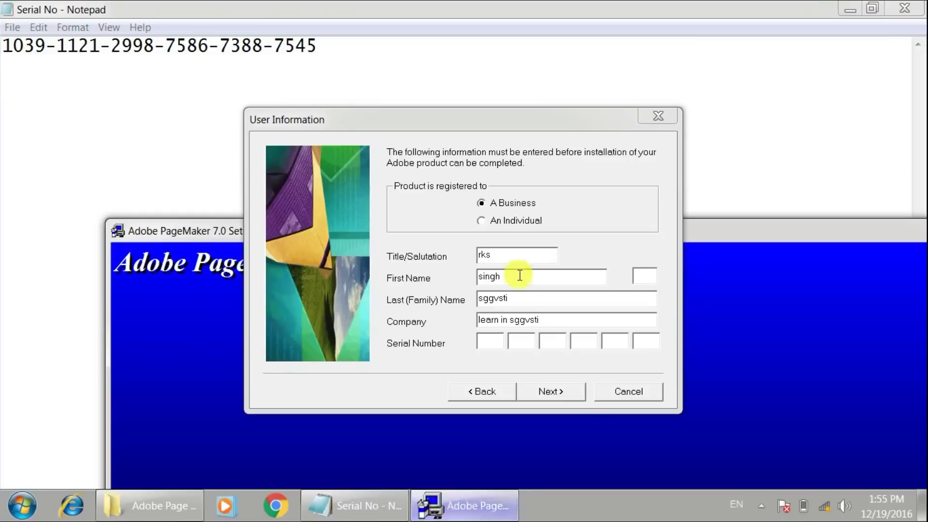
{"action": "left_click", "coordinate": [496, 342]}
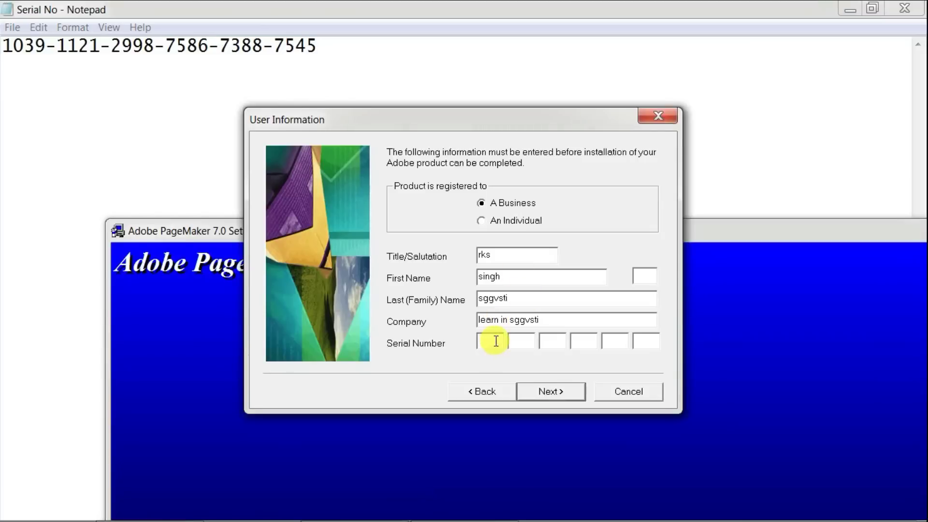
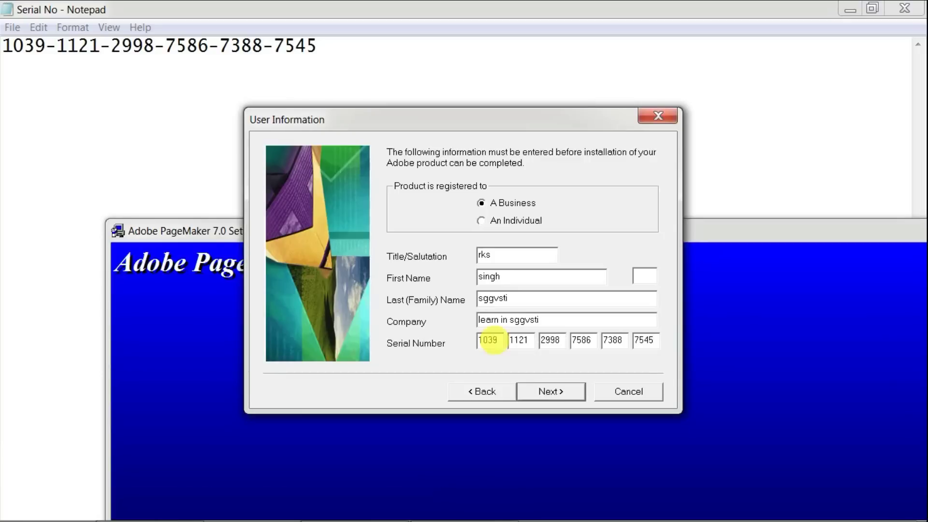
{"action": "left_click", "coordinate": [554, 392]}
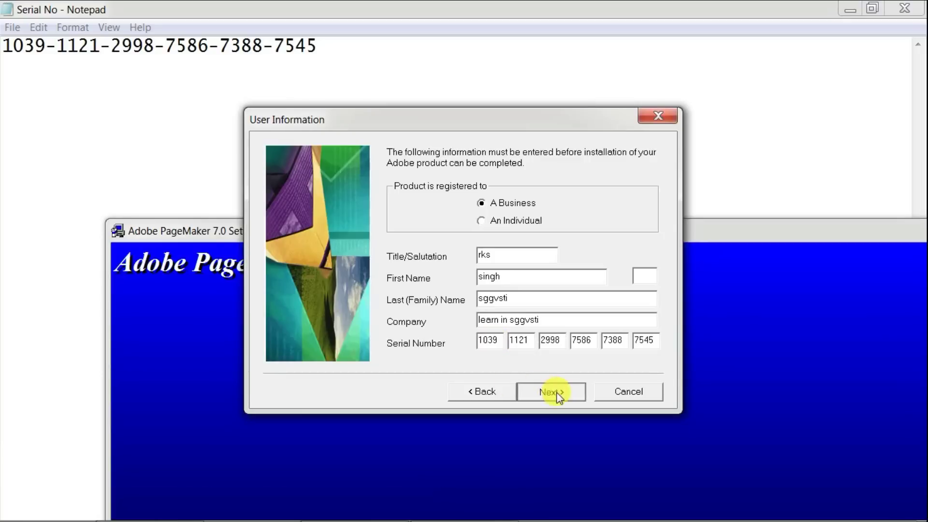
{"action": "double_click", "coordinate": [617, 232]}
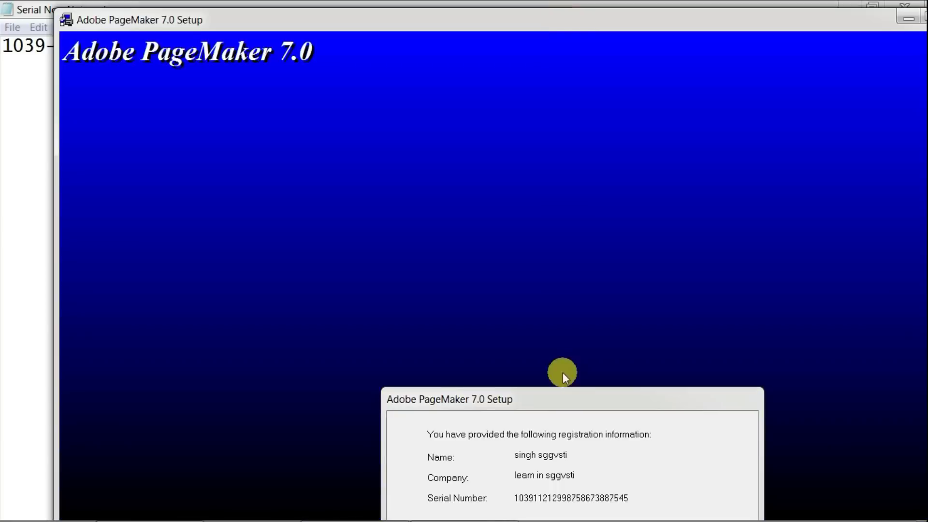
Step: Confirm the registration, keep Colorspace Profiles, start copying files, and maximize the setup window
{"action": "left_click_drag", "start_coordinate": [546, 399], "coordinate": [481, 101]}
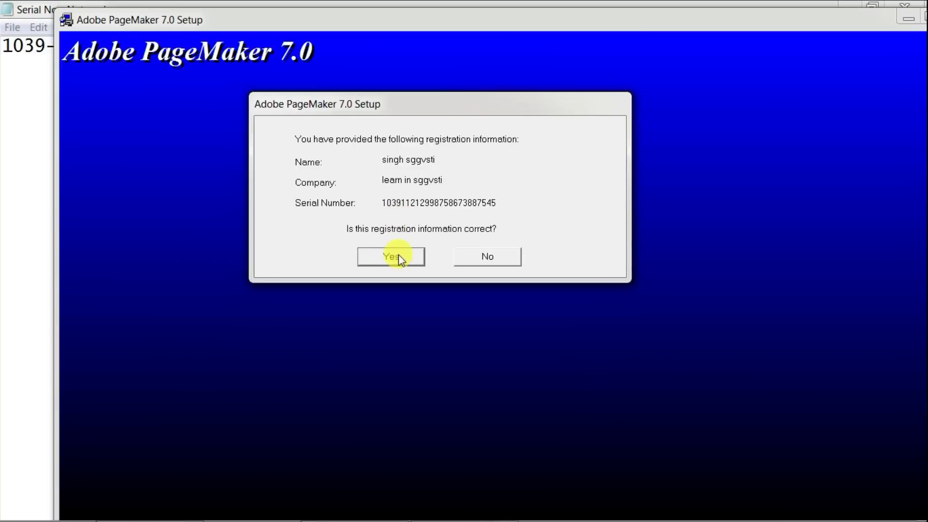
{"action": "left_click", "coordinate": [398, 255]}
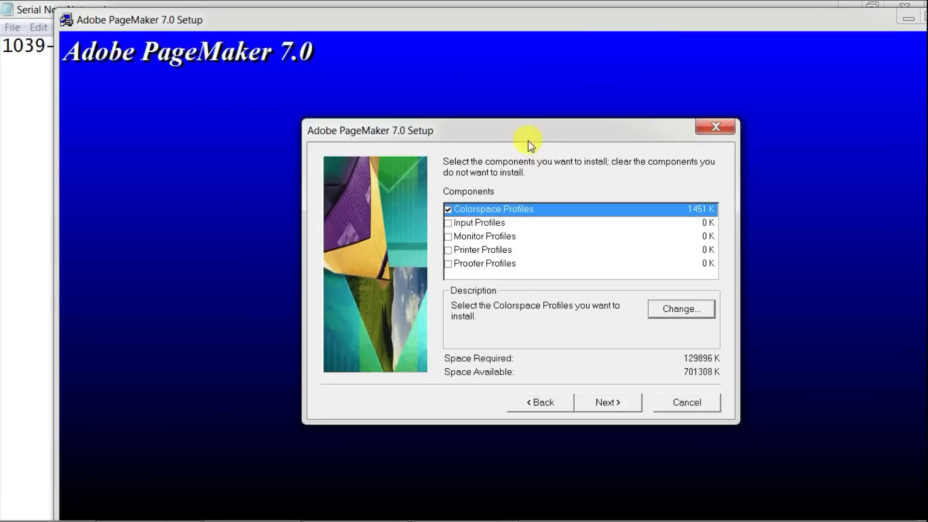
{"action": "left_click_drag", "start_coordinate": [526, 132], "coordinate": [490, 65]}
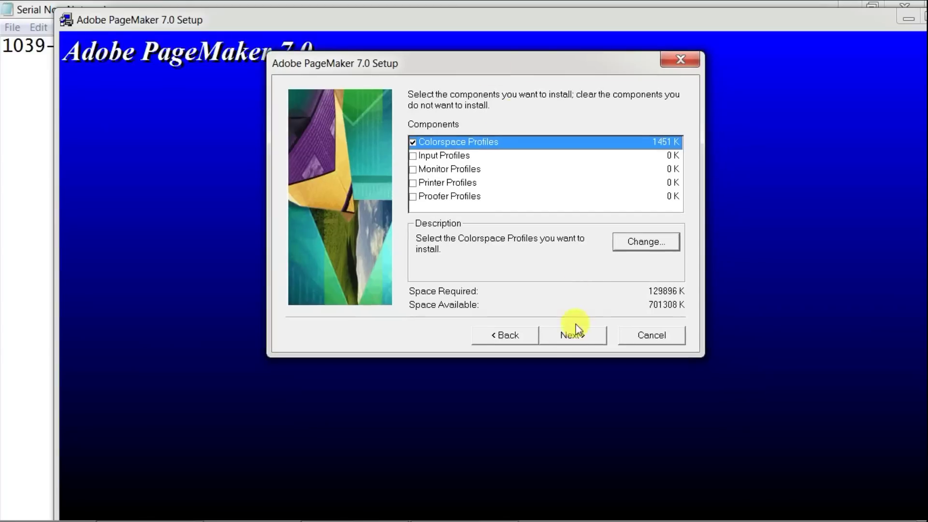
{"action": "left_click", "coordinate": [569, 339]}
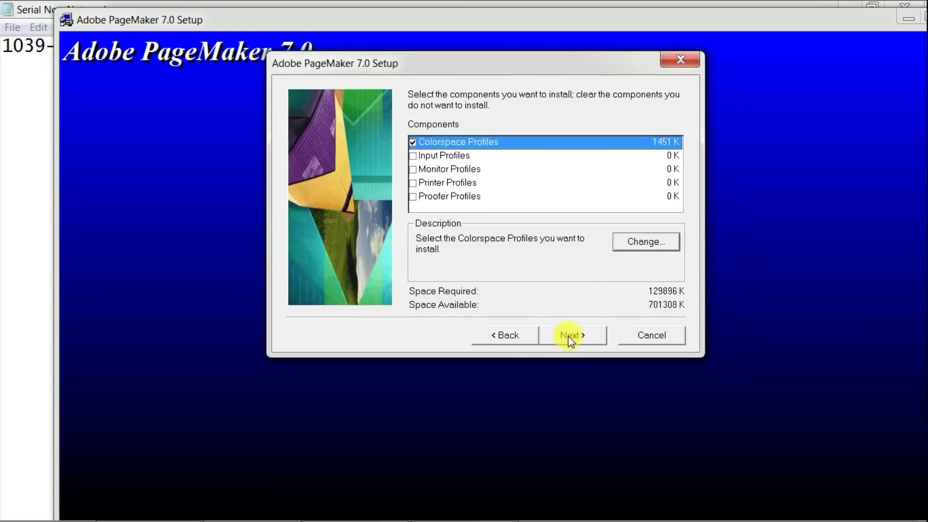
{"action": "left_click", "coordinate": [570, 338]}
{"action": "left_click", "coordinate": [598, 400]}
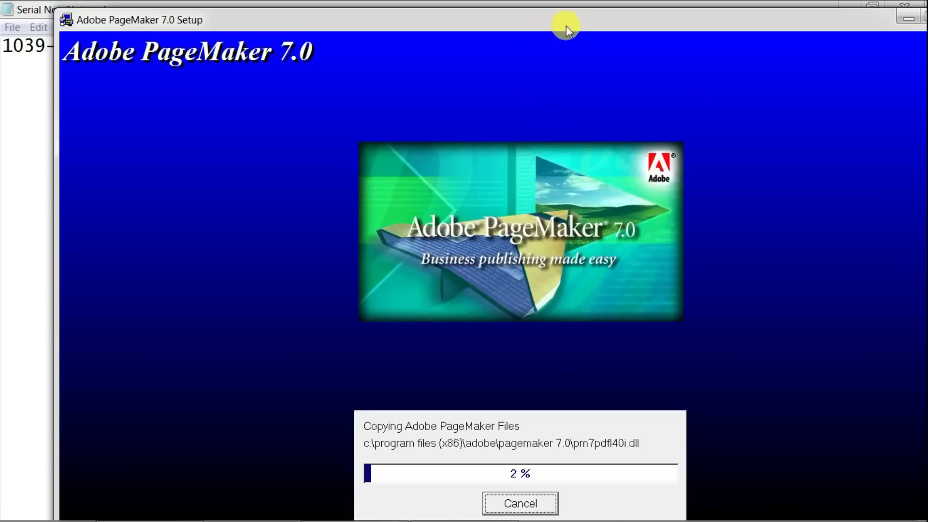
{"action": "double_click", "coordinate": [570, 21]}
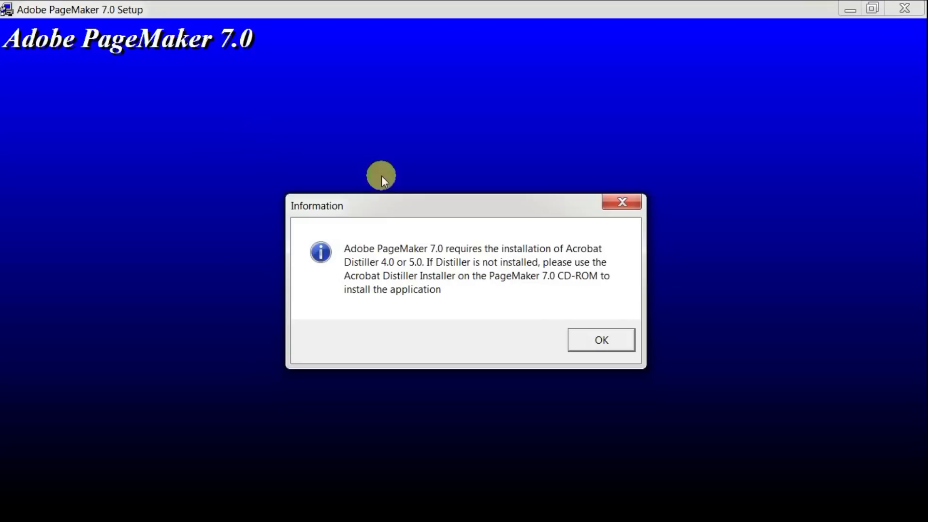
Step: Dismiss the Acrobat Distiller notice and finish setup with the Readme displayed
{"action": "left_click", "coordinate": [606, 338]}
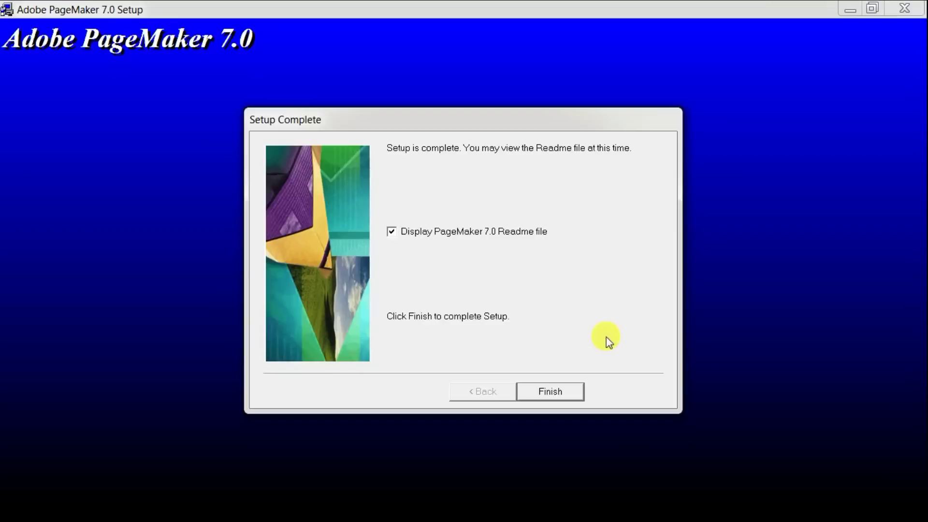
{"action": "left_click", "coordinate": [558, 394]}
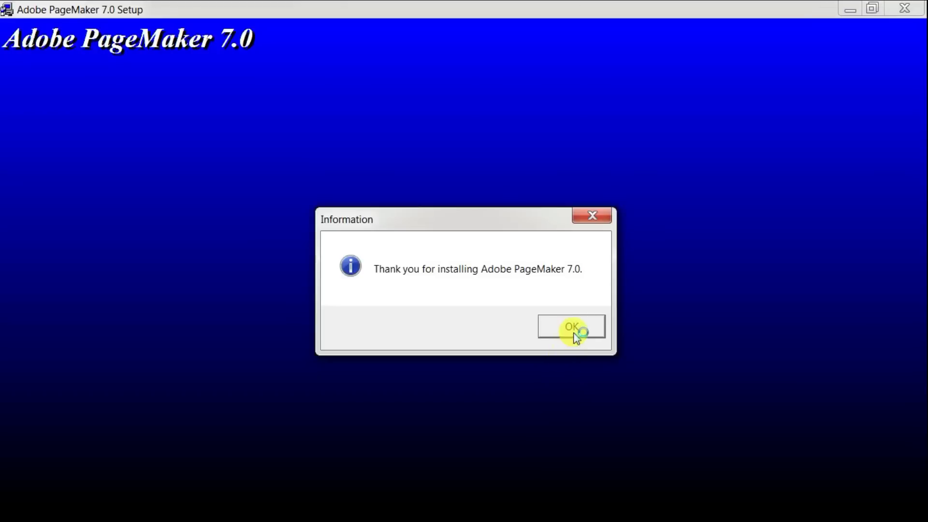
{"action": "left_click", "coordinate": [574, 333]}
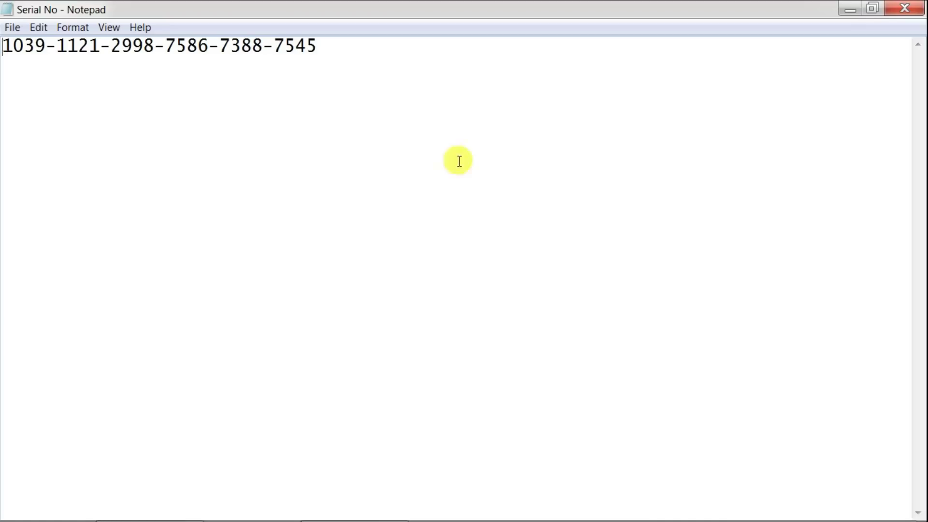
Step: Close the serial-number note, go back to the Documents library, and minimize Explorer
{"action": "left_click", "coordinate": [904, 8]}
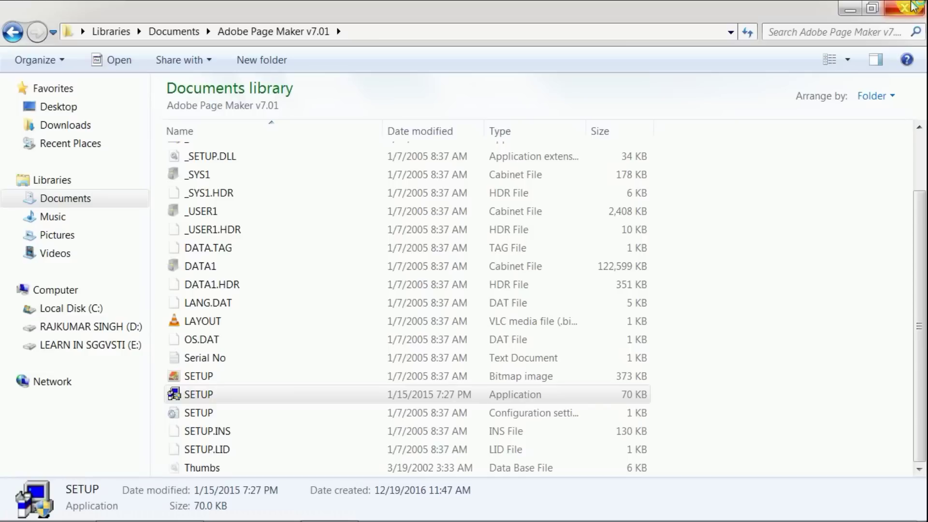
{"action": "left_click", "coordinate": [13, 32]}
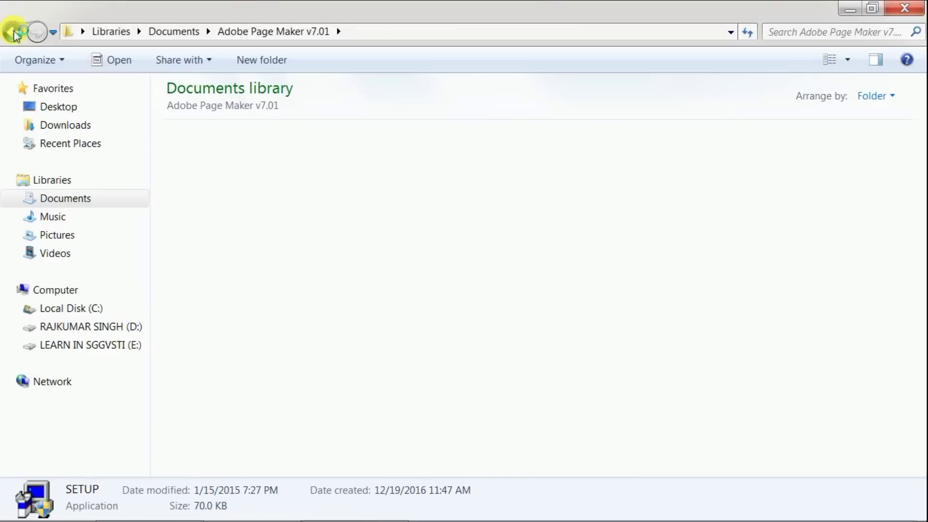
{"action": "left_click", "coordinate": [798, 165]}
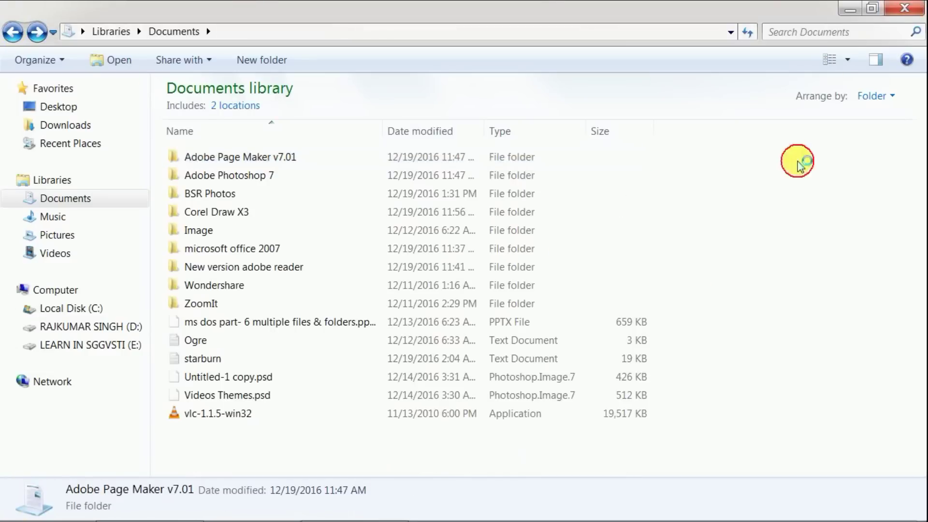
{"action": "left_click", "coordinate": [850, 9]}
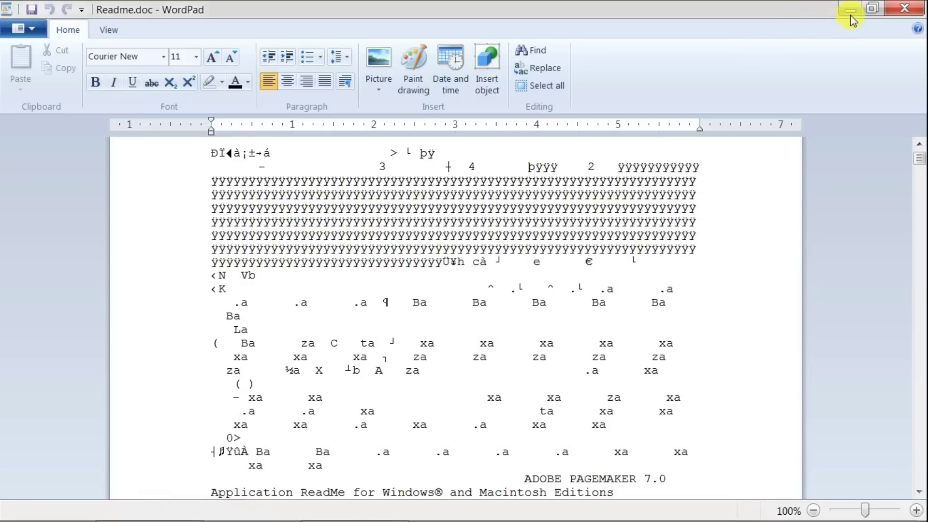
Step: Close the PageMaker Readme.doc in WordPad and open the Start menu
{"action": "left_click_drag", "start_coordinate": [918, 164], "coordinate": [918, 140]}
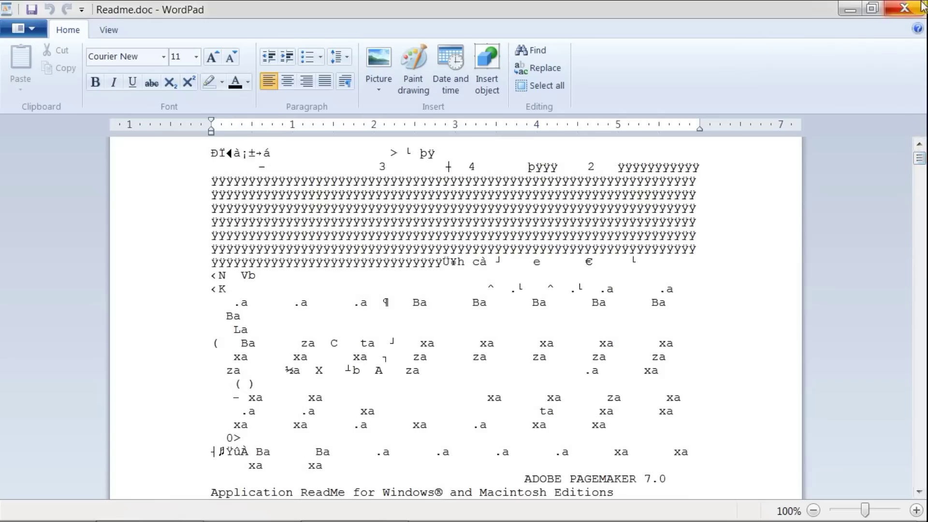
{"action": "left_click", "coordinate": [921, 6]}
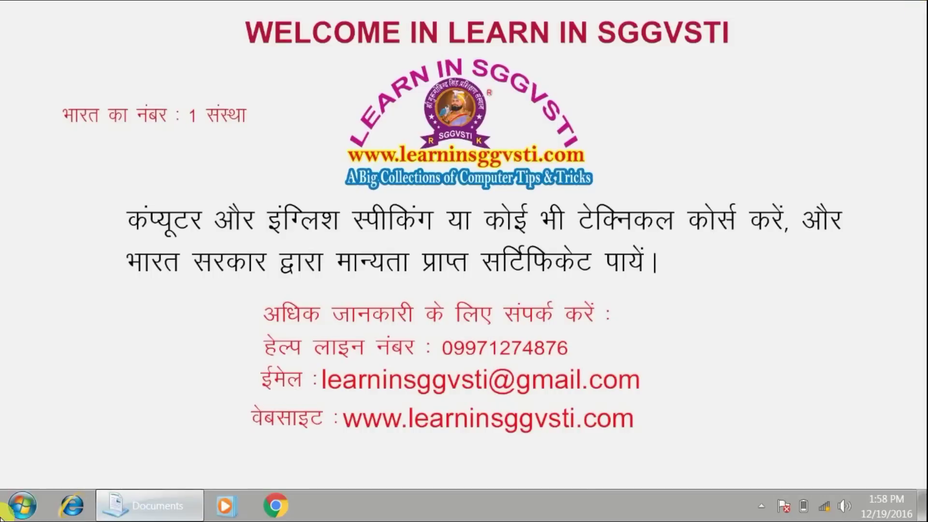
{"action": "left_click", "coordinate": [21, 515]}
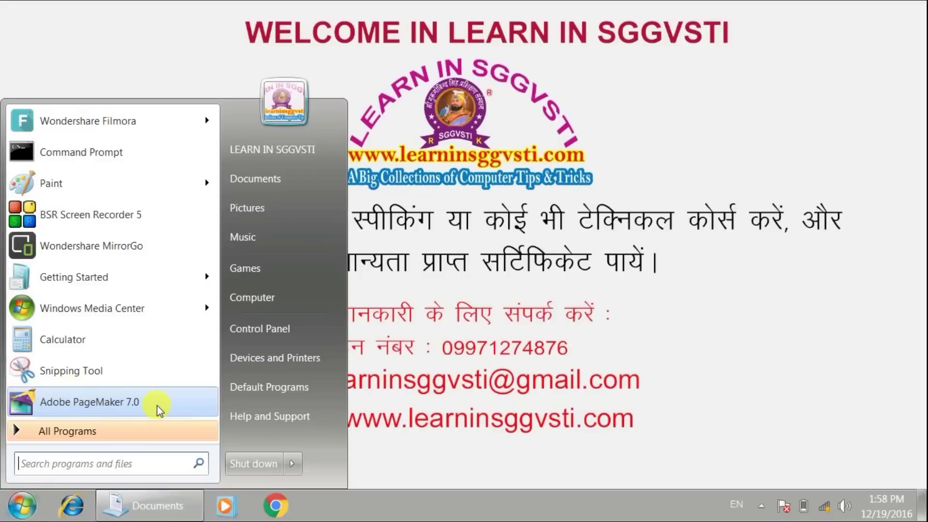
Step: Restore the Documents library and open the microsoft office 2007 folder
{"action": "left_click", "coordinate": [148, 512]}
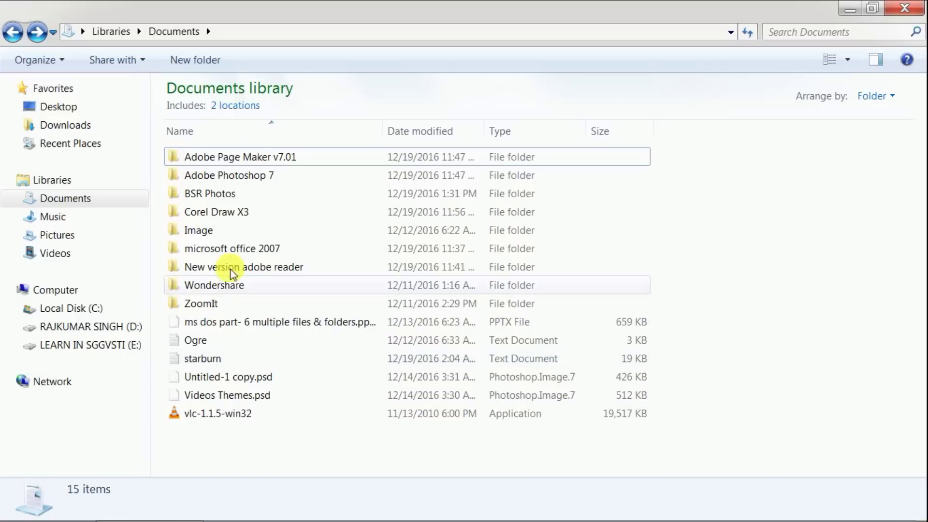
{"action": "mouse_move", "coordinate": [233, 250]}
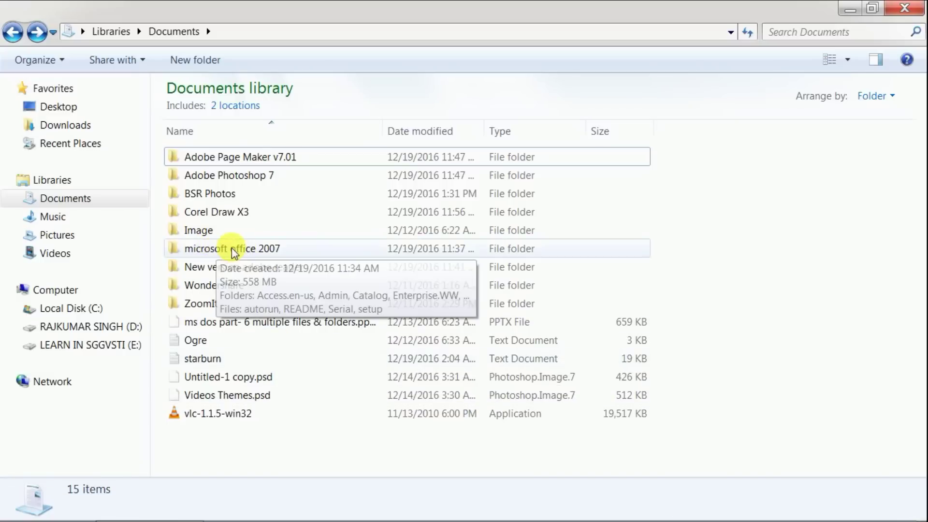
{"action": "left_click", "coordinate": [265, 247]}
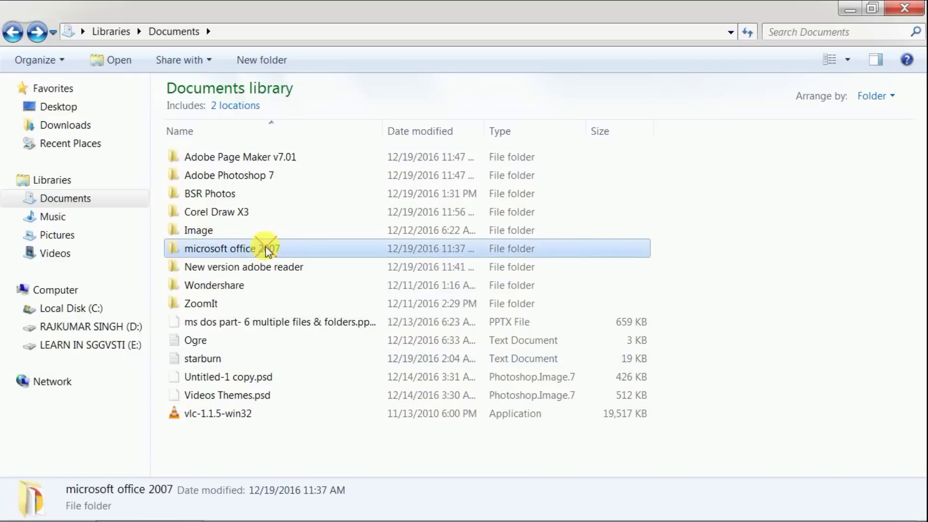
{"action": "double_click", "coordinate": [265, 246]}
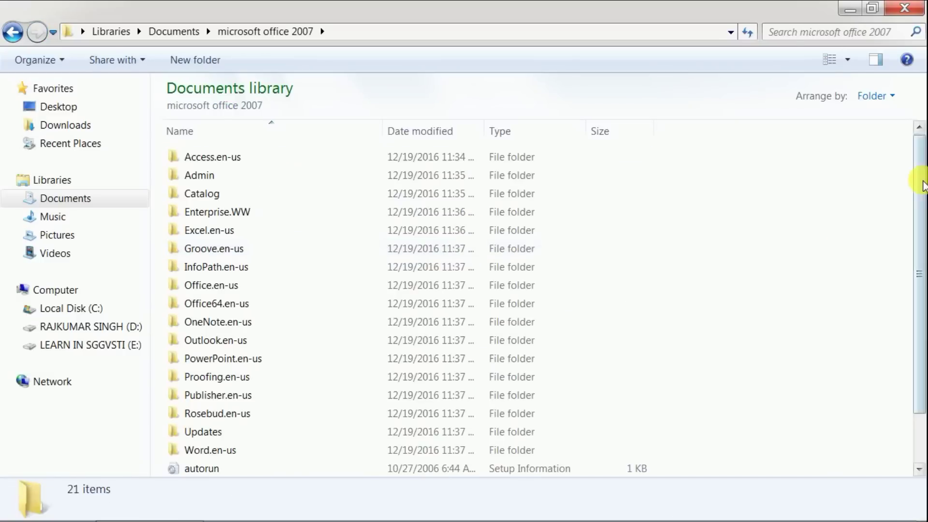
{"action": "left_click_drag", "start_coordinate": [917, 228], "coordinate": [918, 275]}
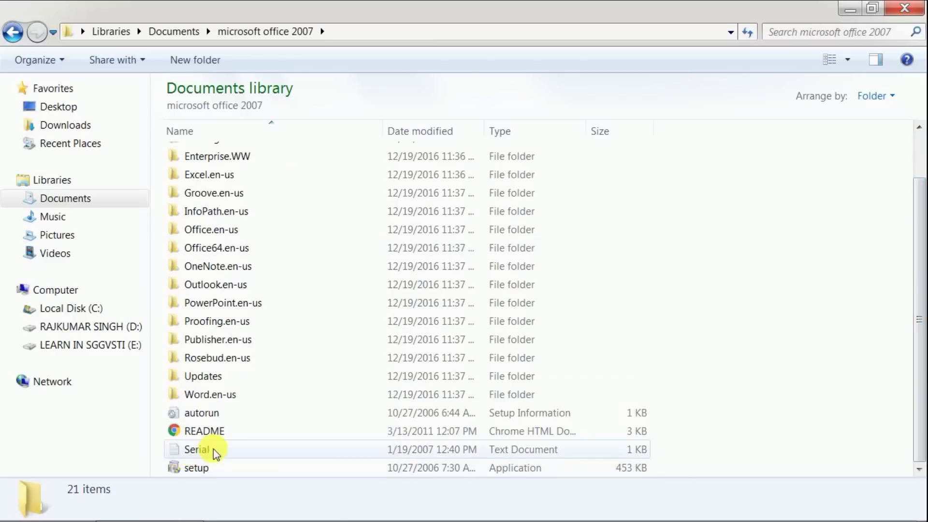
{"action": "left_click", "coordinate": [889, 382]}
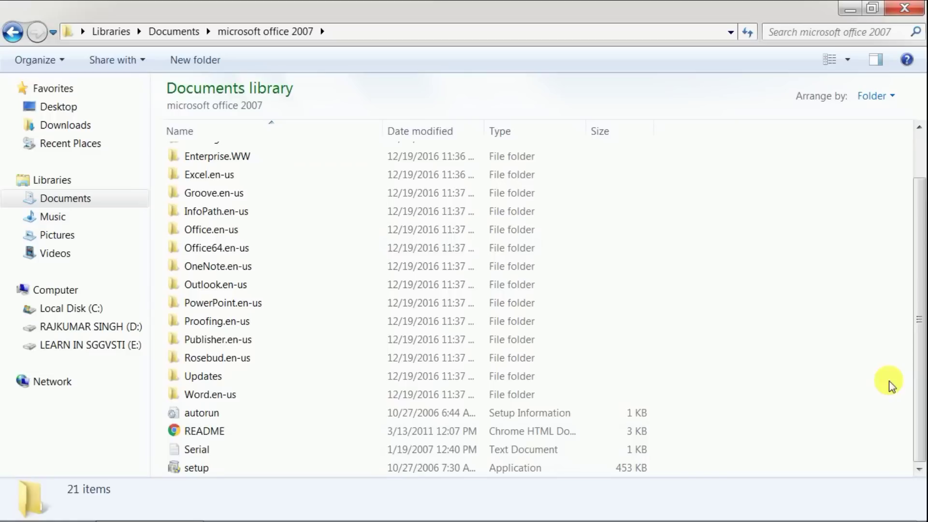
Step: Copy the Office product key from the Serial text file, then close Notepad
{"action": "double_click", "coordinate": [196, 452]}
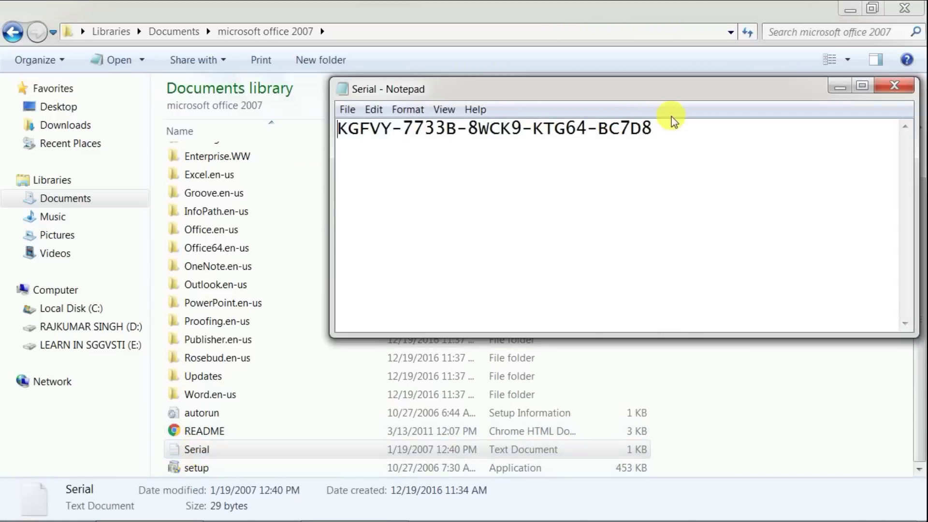
{"action": "left_click_drag", "start_coordinate": [660, 130], "coordinate": [296, 140]}
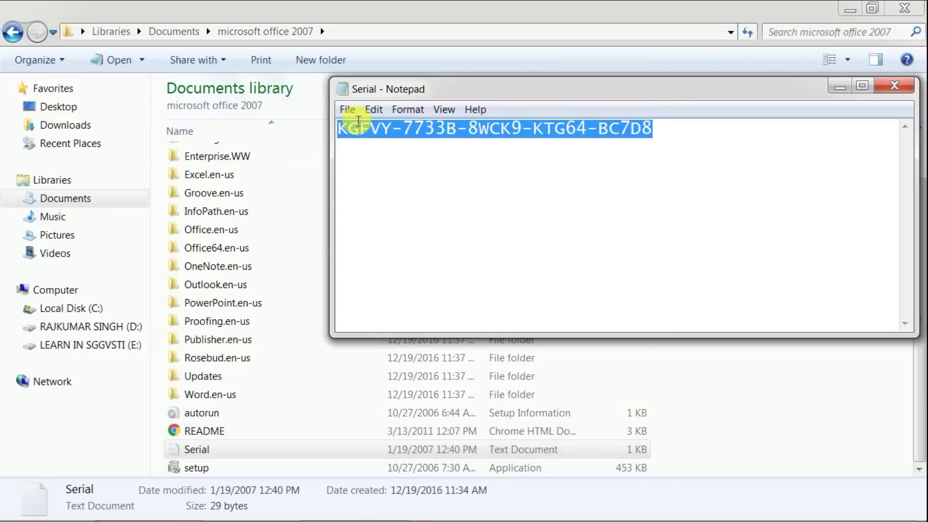
{"action": "left_click", "coordinate": [375, 112]}
{"action": "left_click", "coordinate": [405, 165]}
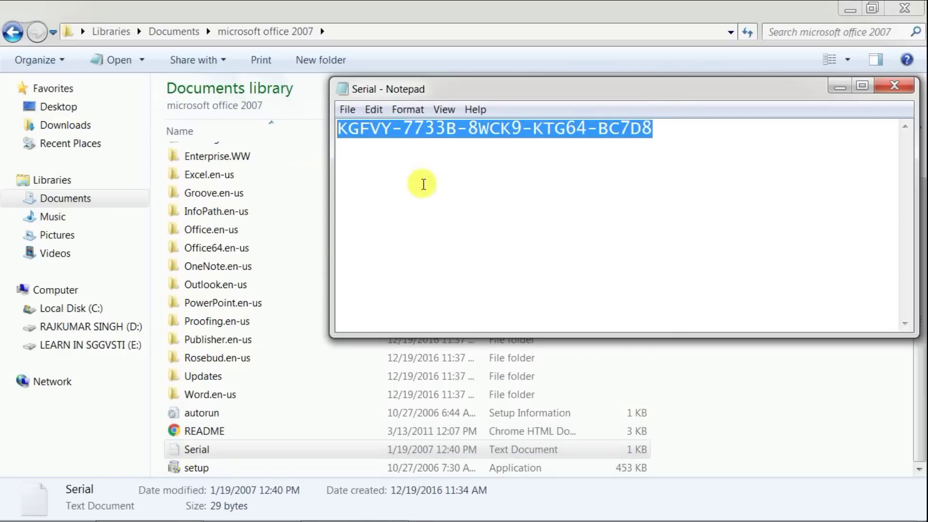
{"action": "key", "text": "alt+F4"}
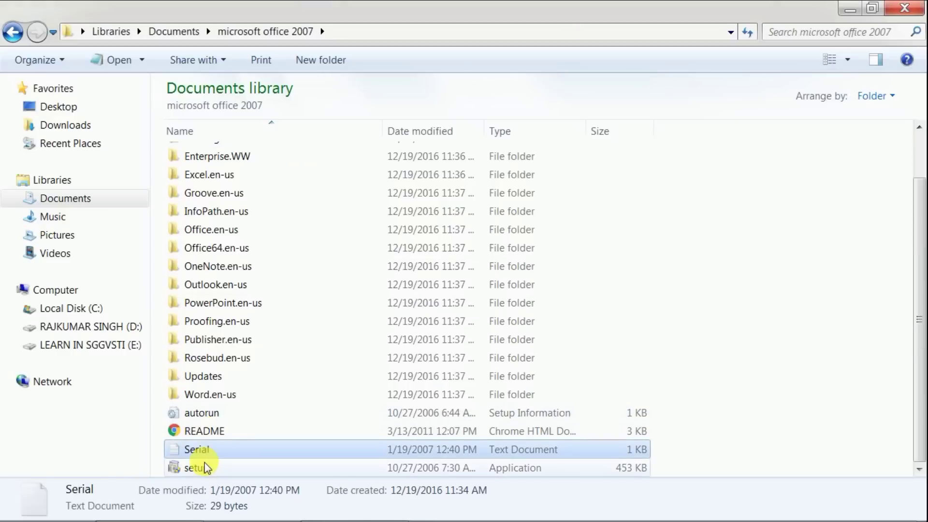
Step: Launch the Office Enterprise 2007 setup, paste the copied product key and continue
{"action": "left_click", "coordinate": [204, 467]}
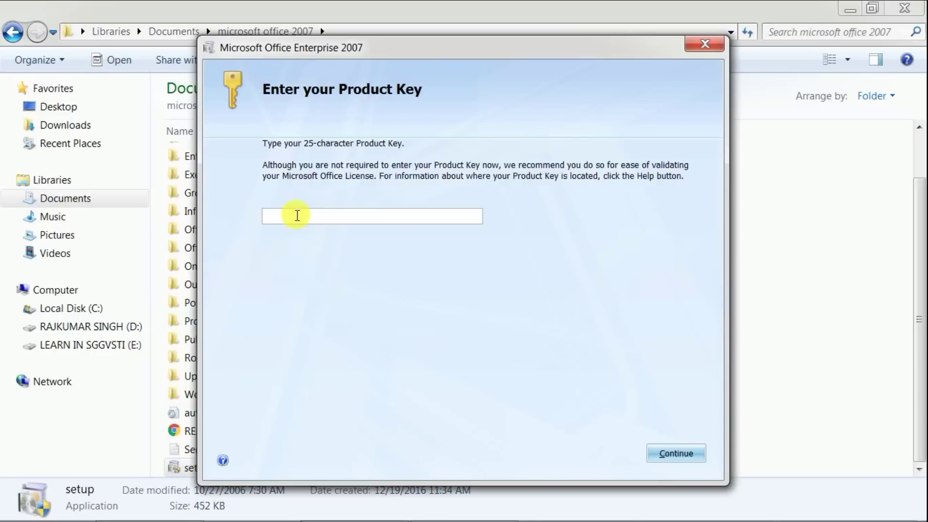
{"action": "right_click", "coordinate": [295, 215]}
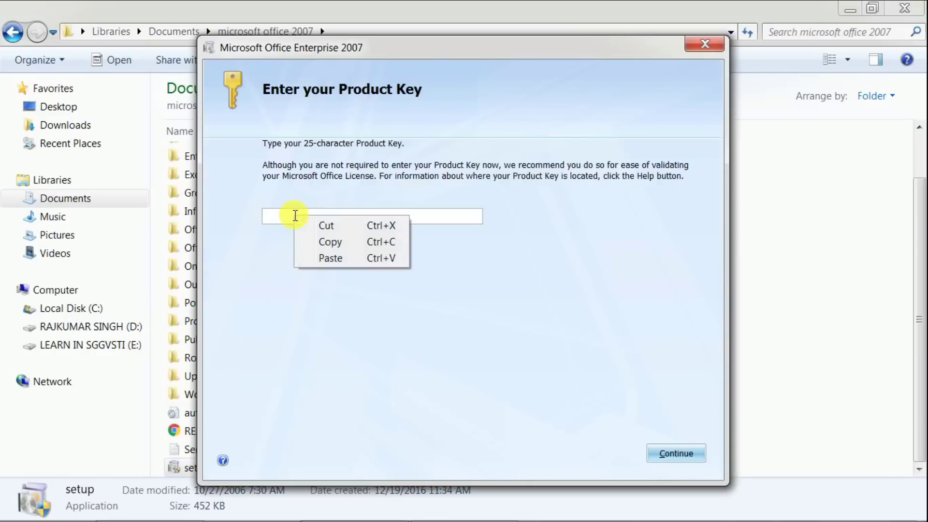
{"action": "left_click", "coordinate": [331, 257]}
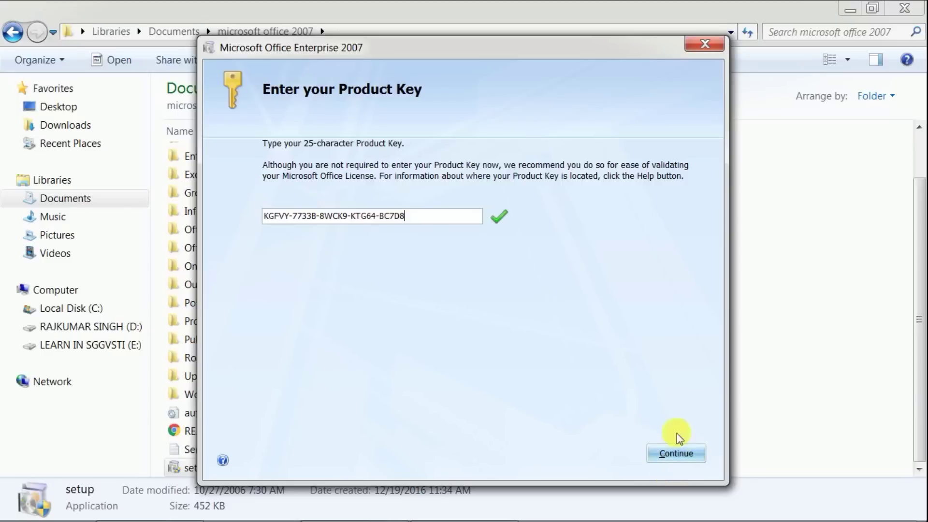
{"action": "left_click", "coordinate": [699, 459]}
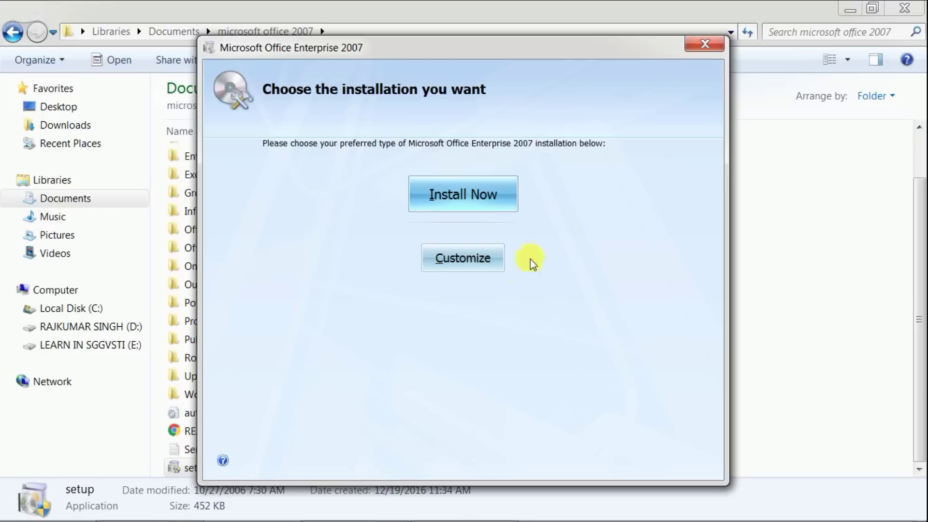
Step: Start the Install Now standard Office installation, then return to the Documents library
{"action": "left_click", "coordinate": [515, 203]}
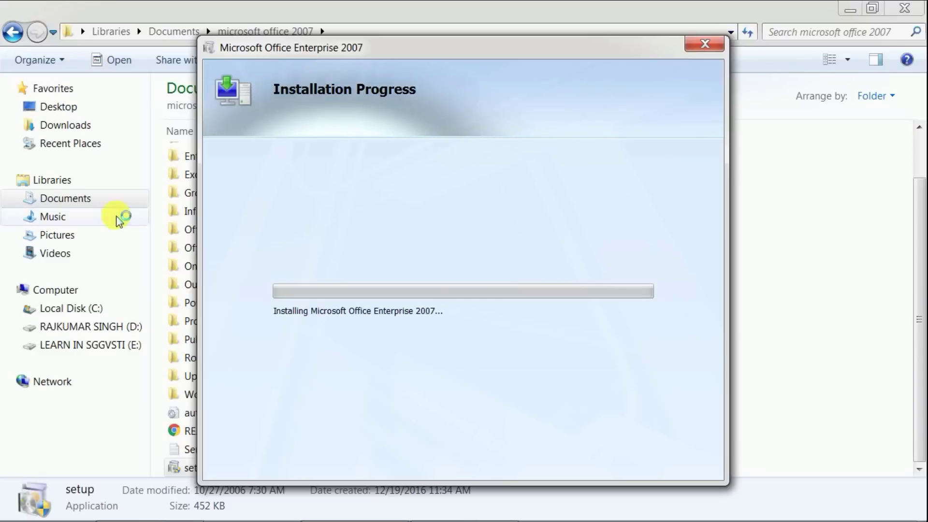
{"action": "left_click", "coordinate": [108, 198]}
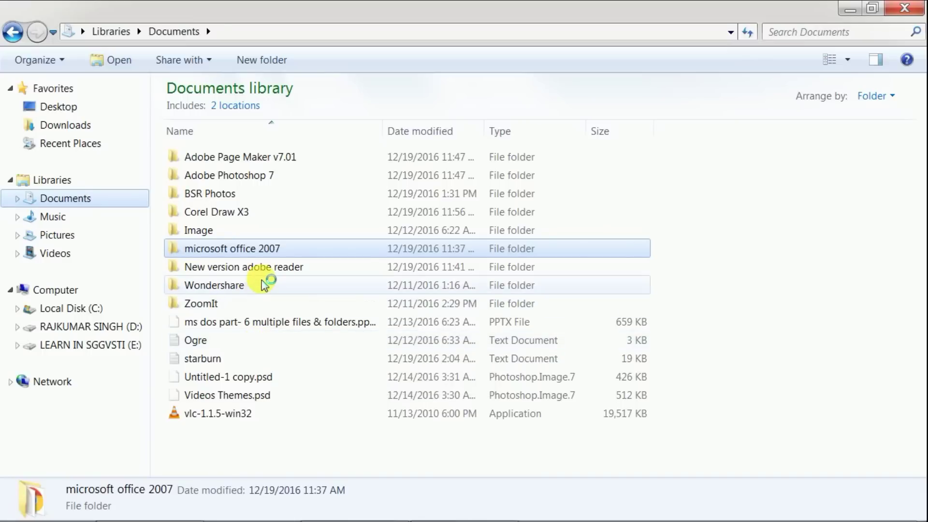
Step: Open the Adobe Photoshop 7 folder from the Documents library
{"action": "mouse_move", "coordinate": [284, 174]}
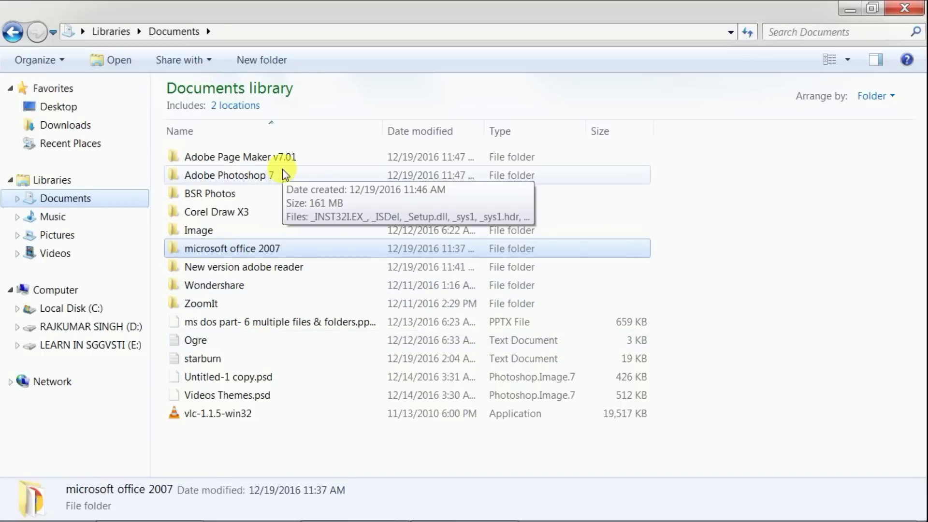
{"action": "left_click", "coordinate": [248, 175]}
{"action": "double_click", "coordinate": [248, 175]}
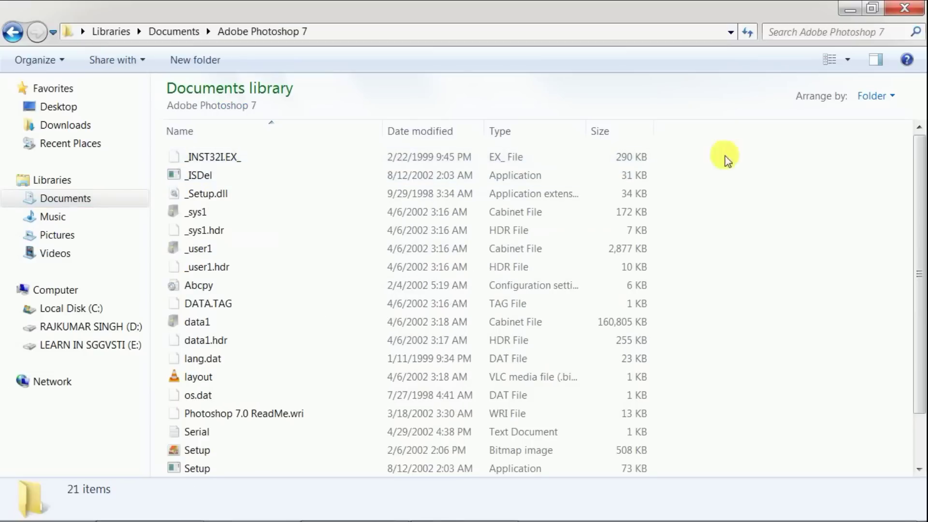
Step: View the Serial text file in Notepad, then select the Photoshop Setup program
{"action": "left_click_drag", "start_coordinate": [915, 154], "coordinate": [915, 197]}
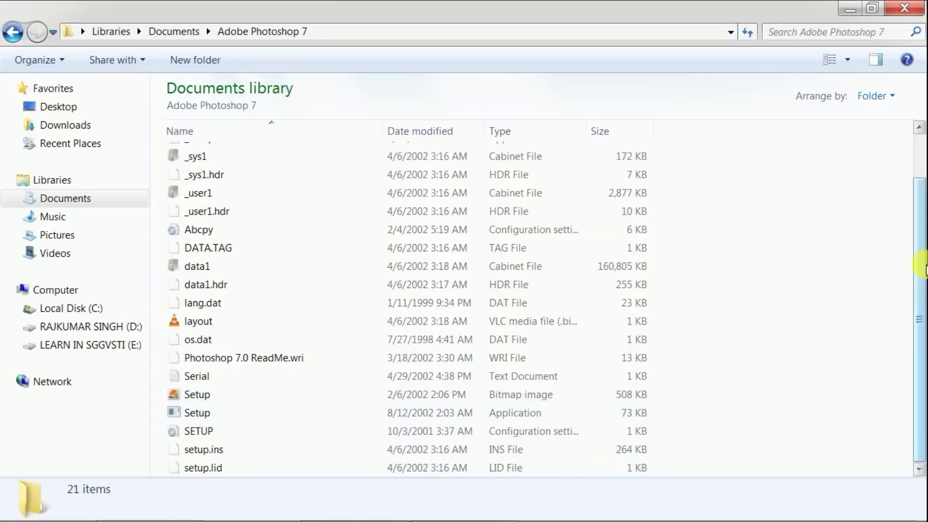
{"action": "left_click_drag", "start_coordinate": [924, 268], "coordinate": [923, 182]}
{"action": "scroll", "coordinate": [921, 179], "scroll_direction": "down", "scroll_amount": 1}
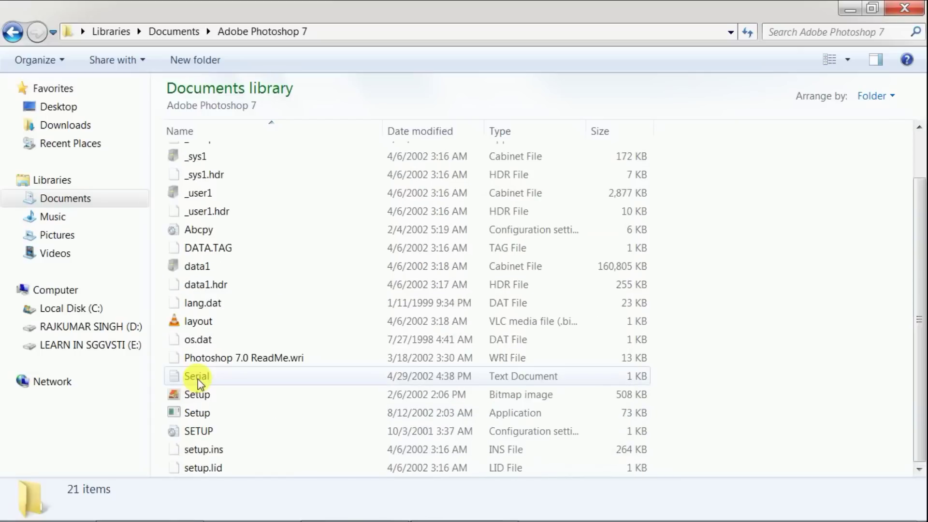
{"action": "left_click", "coordinate": [197, 376]}
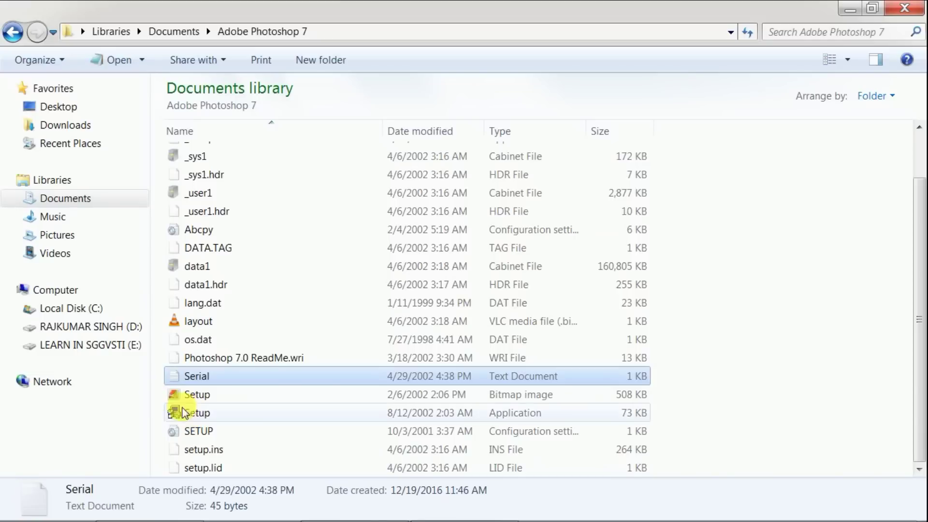
{"action": "double_click", "coordinate": [205, 376]}
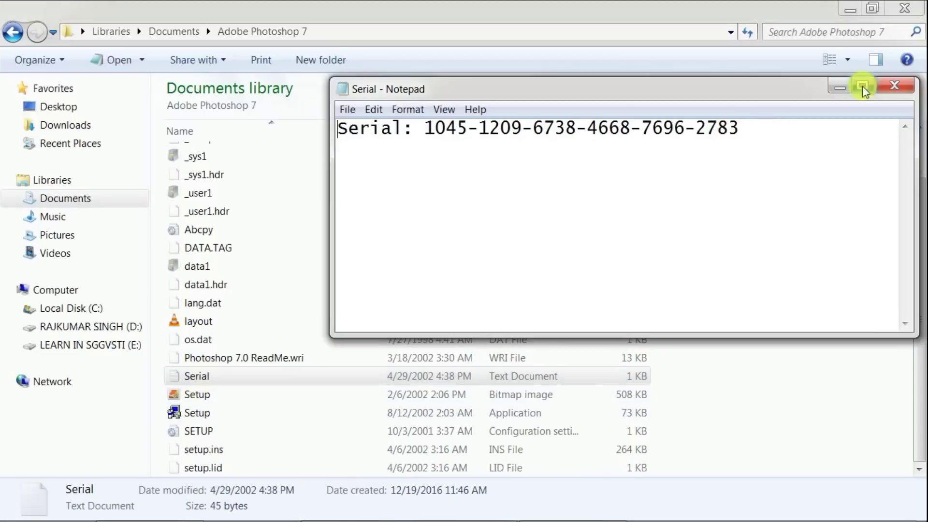
{"action": "left_click", "coordinate": [189, 416]}
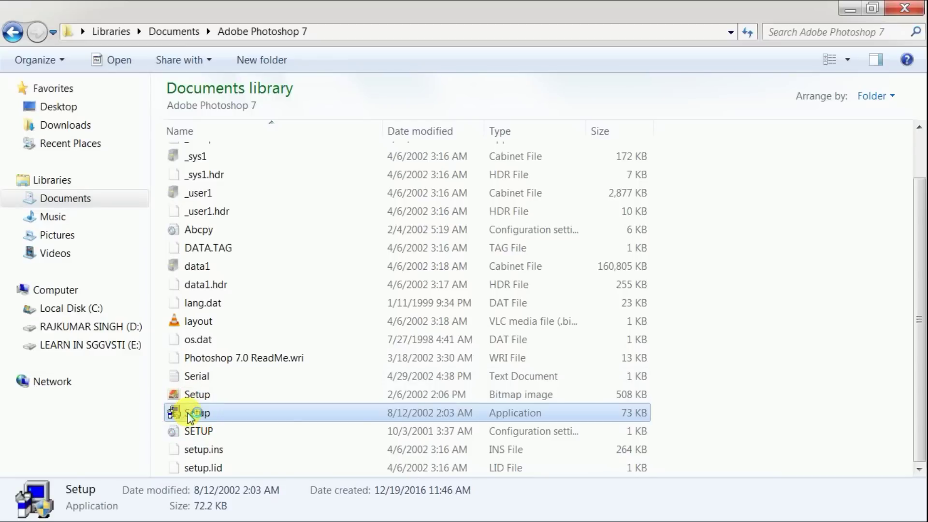
Step: Run Photoshop 7.0 Setup.exe past the welcome, information notice and US English country page
{"action": "double_click", "coordinate": [190, 414]}
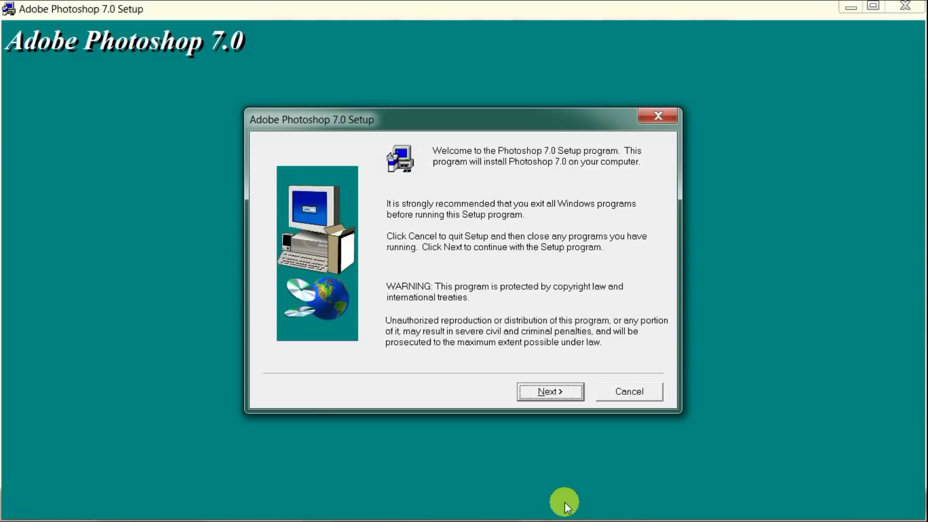
{"action": "left_click", "coordinate": [574, 394]}
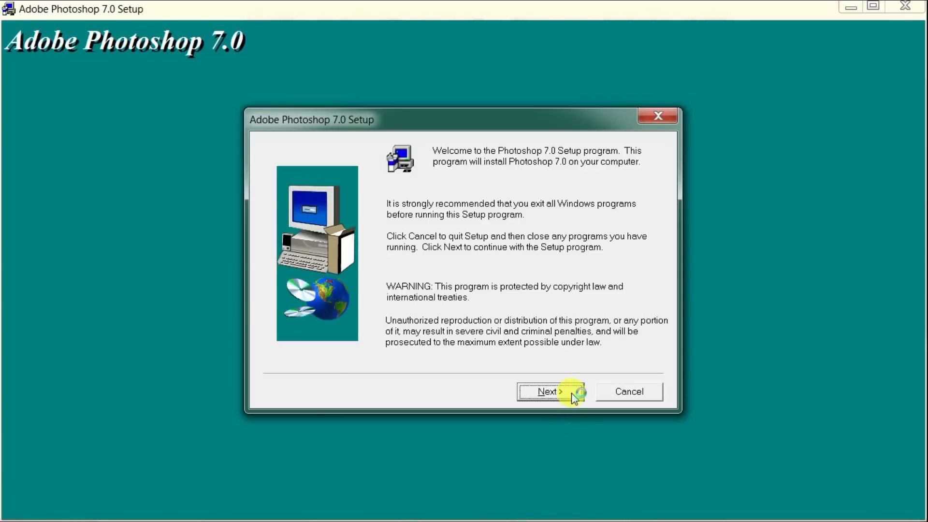
{"action": "left_click", "coordinate": [610, 328]}
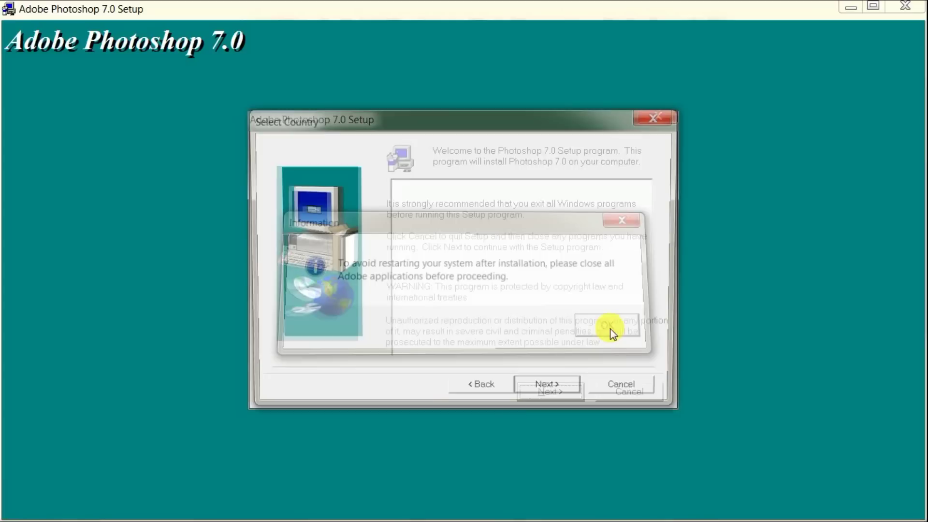
{"action": "left_click", "coordinate": [570, 390]}
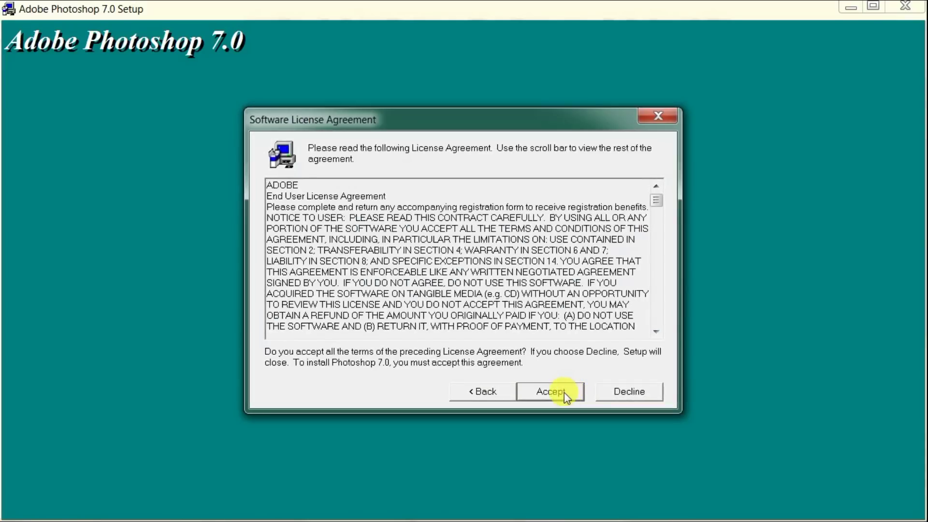
Step: Accept the licence and place the Serial Notepad window beside the User Information dialog
{"action": "left_click", "coordinate": [564, 392]}
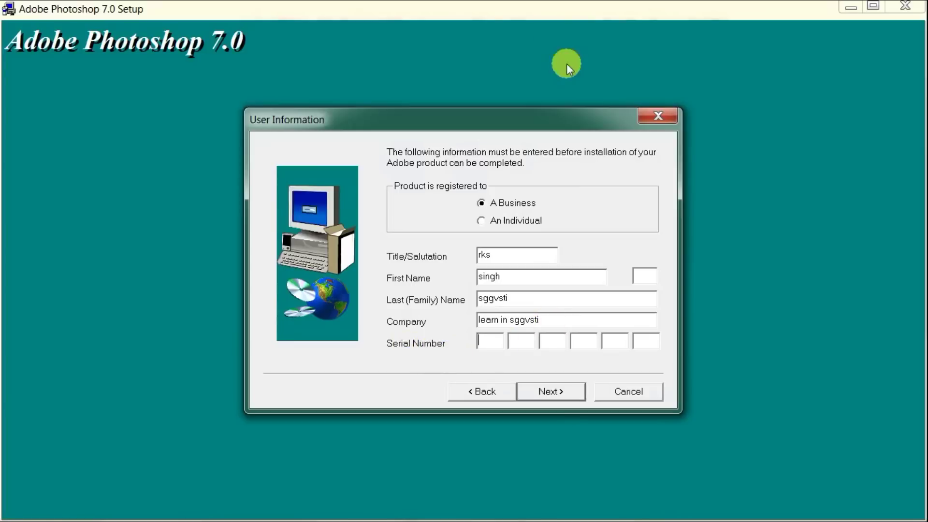
{"action": "key", "text": "super+Down"}
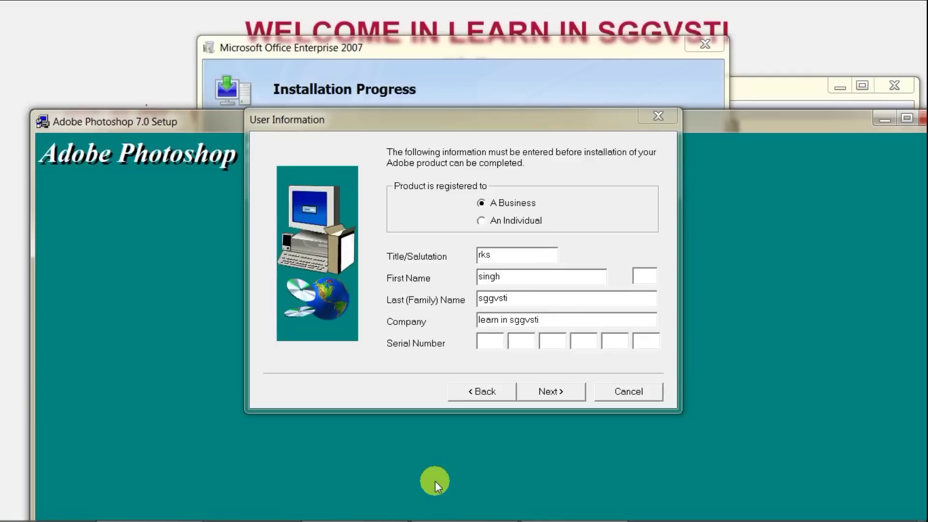
{"action": "left_click", "coordinate": [366, 511]}
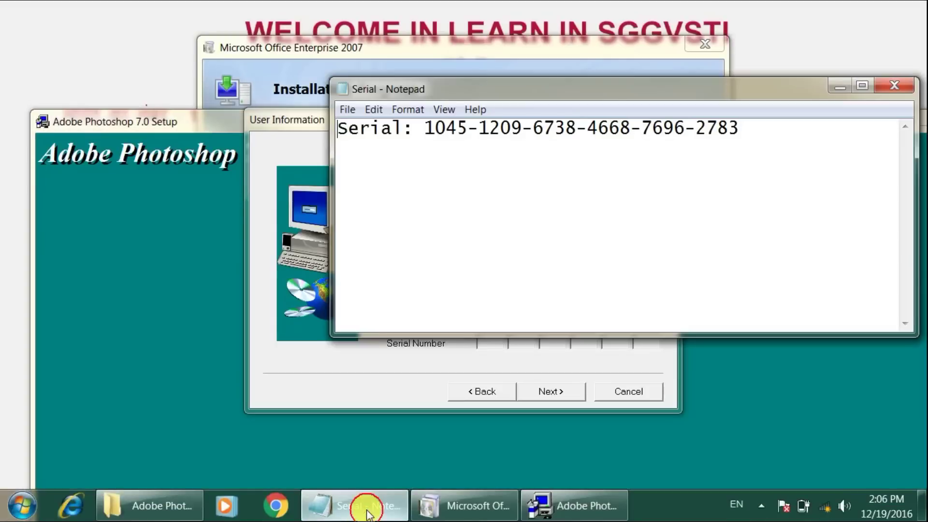
{"action": "left_click_drag", "start_coordinate": [288, 122], "coordinate": [356, 184]}
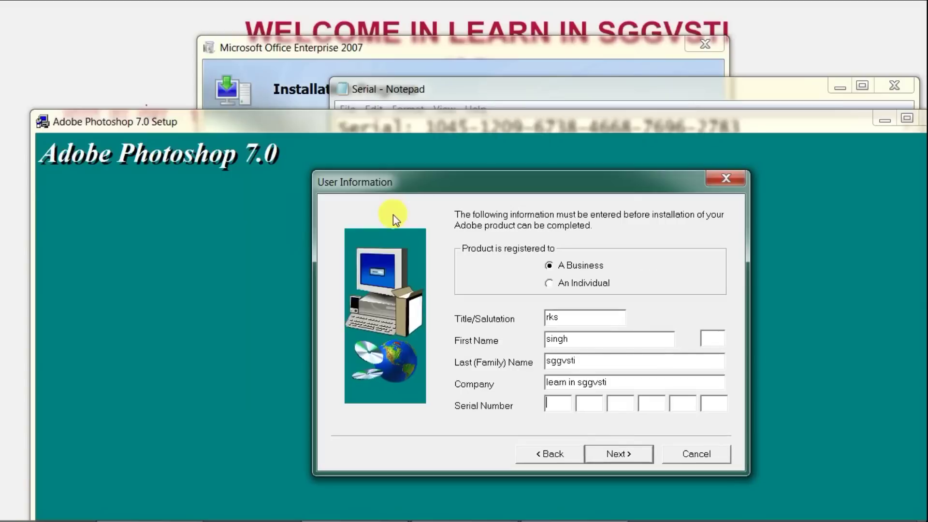
{"action": "left_click_drag", "start_coordinate": [392, 214], "coordinate": [467, 232]}
{"action": "left_click_drag", "start_coordinate": [475, 91], "coordinate": [162, 1]}
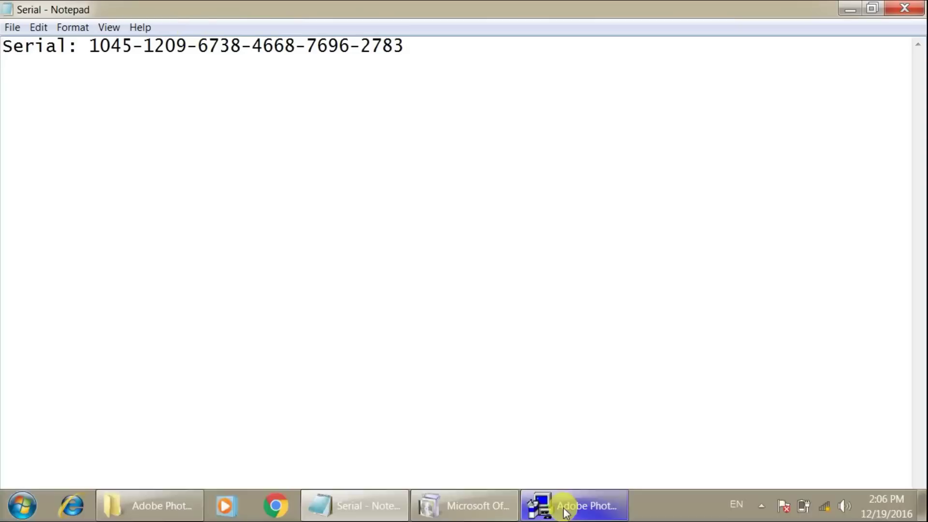
{"action": "left_click", "coordinate": [545, 501]}
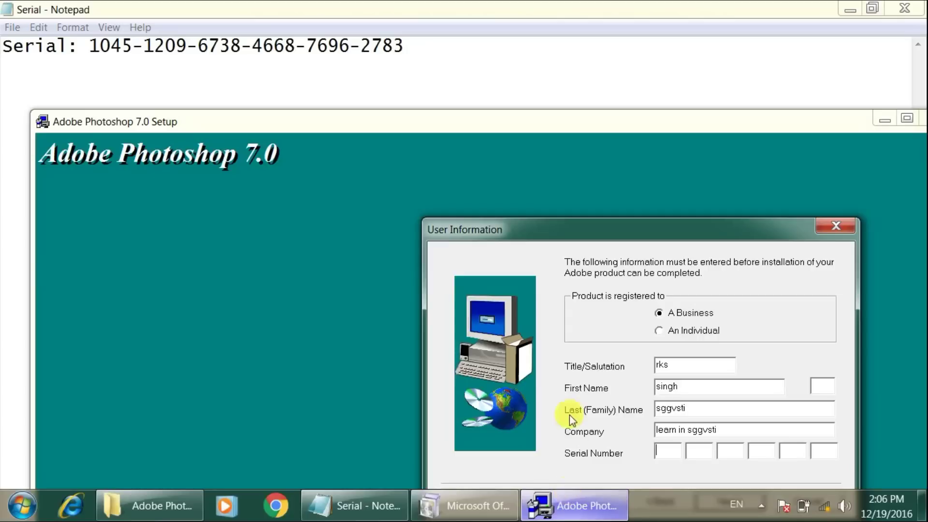
Step: Type the serial number from the text file into the Serial Number boxes and submit
{"action": "left_click", "coordinate": [667, 448]}
{"action": "type", "text": "10"}
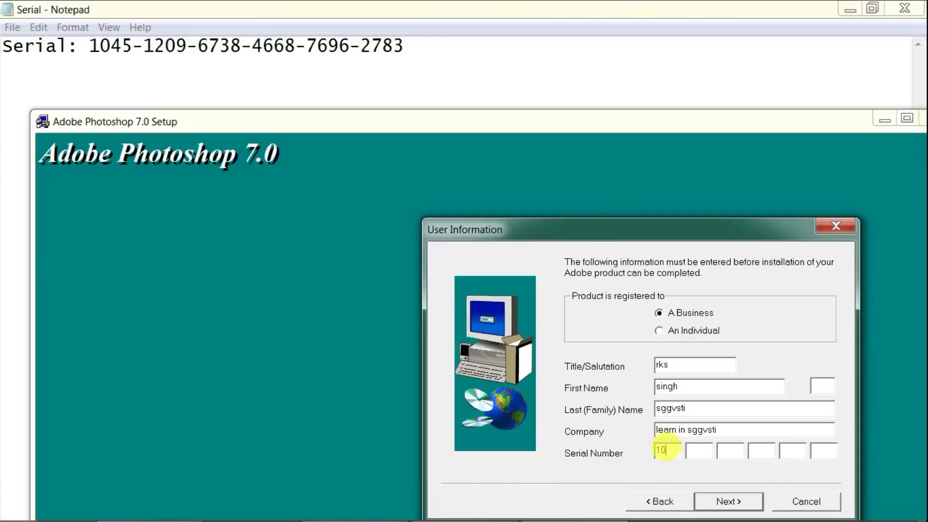
{"action": "type", "text": "45"}
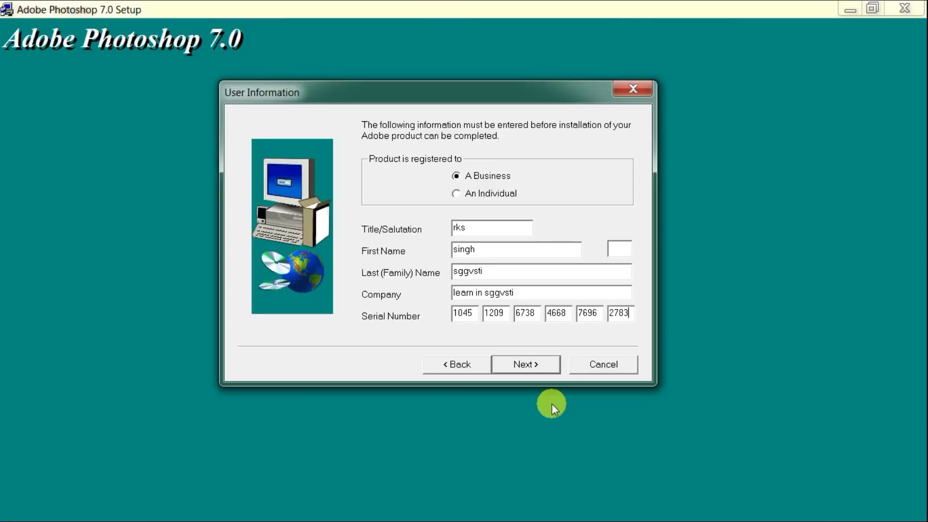
{"action": "left_click", "coordinate": [541, 370]}
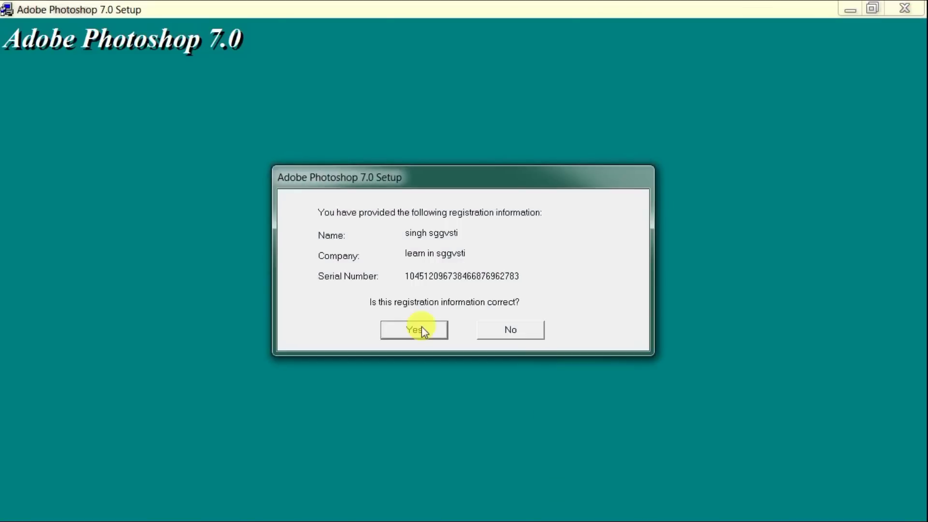
Step: Confirm registration, keep Typical setup and default file associations, copy files and click Finish
{"action": "left_click", "coordinate": [422, 326]}
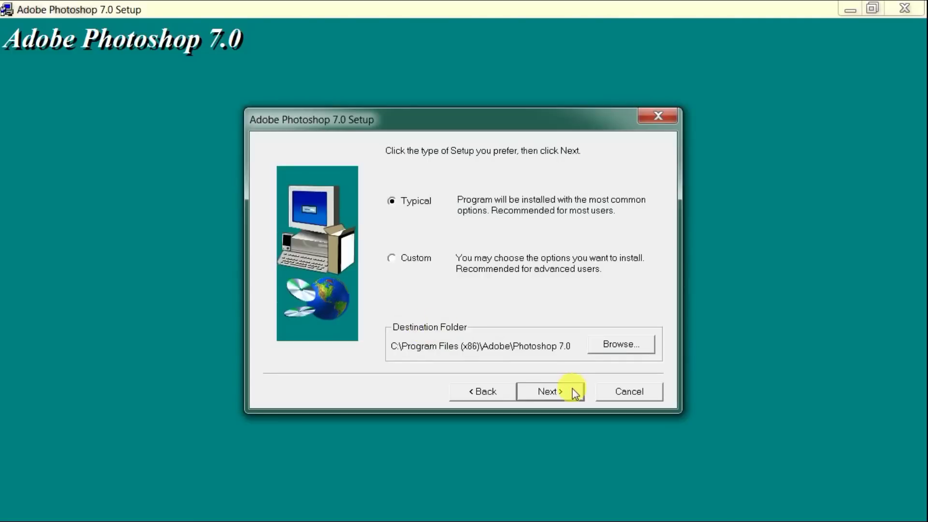
{"action": "left_click", "coordinate": [575, 393]}
{"action": "left_click", "coordinate": [577, 398]}
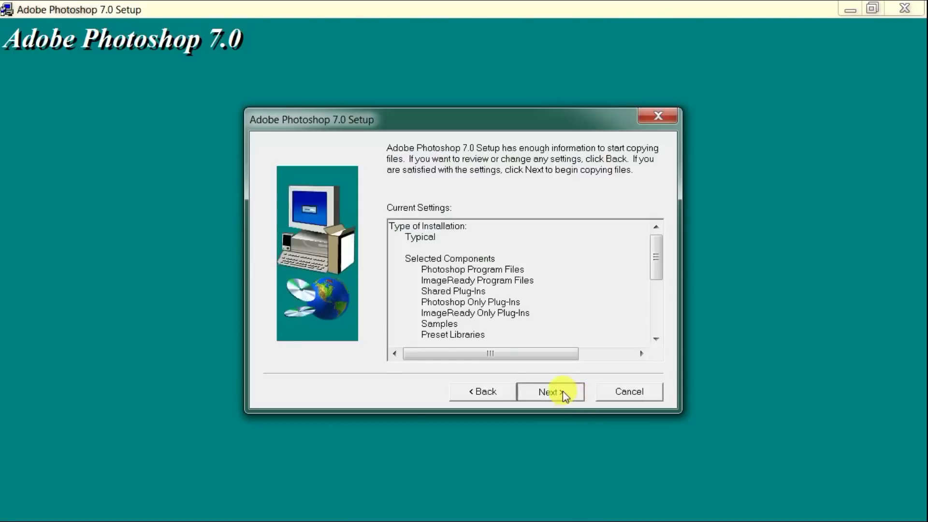
{"action": "left_click", "coordinate": [563, 390]}
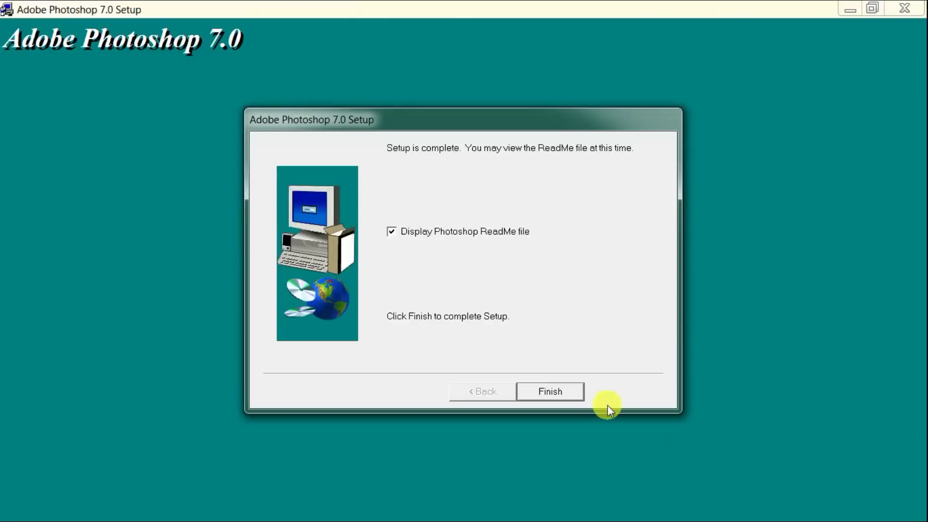
{"action": "left_click", "coordinate": [579, 396]}
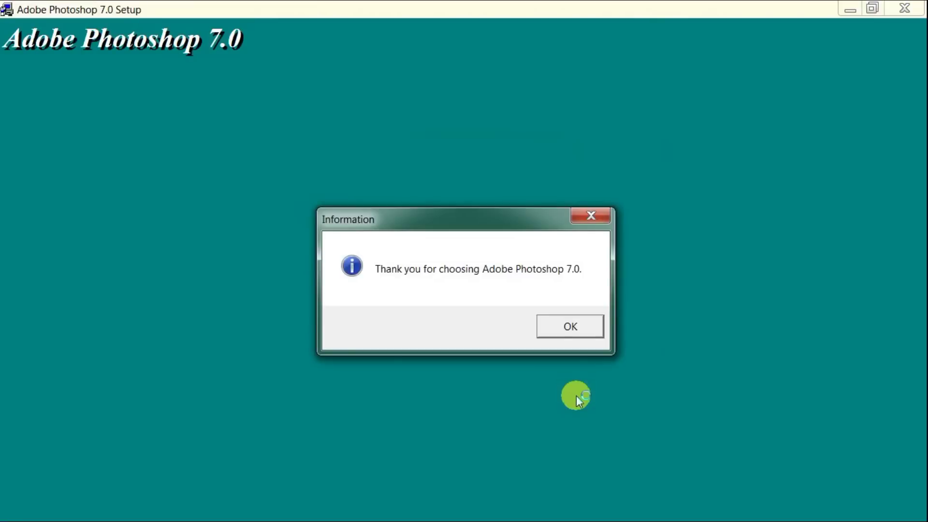
Step: Dismiss the thank-you message, scroll the Photoshop 7.0 Read Me, and move the Office window aside
{"action": "left_click", "coordinate": [564, 327]}
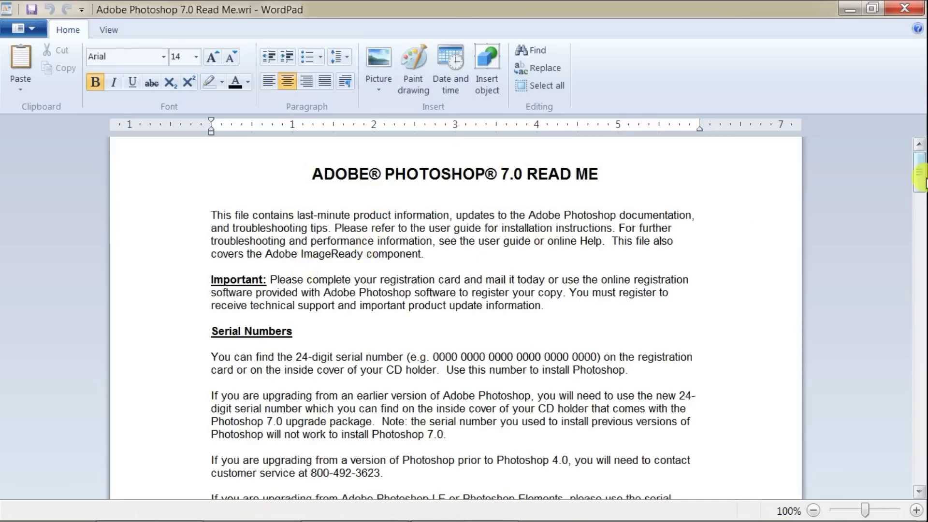
{"action": "left_click_drag", "start_coordinate": [924, 180], "coordinate": [918, 151]}
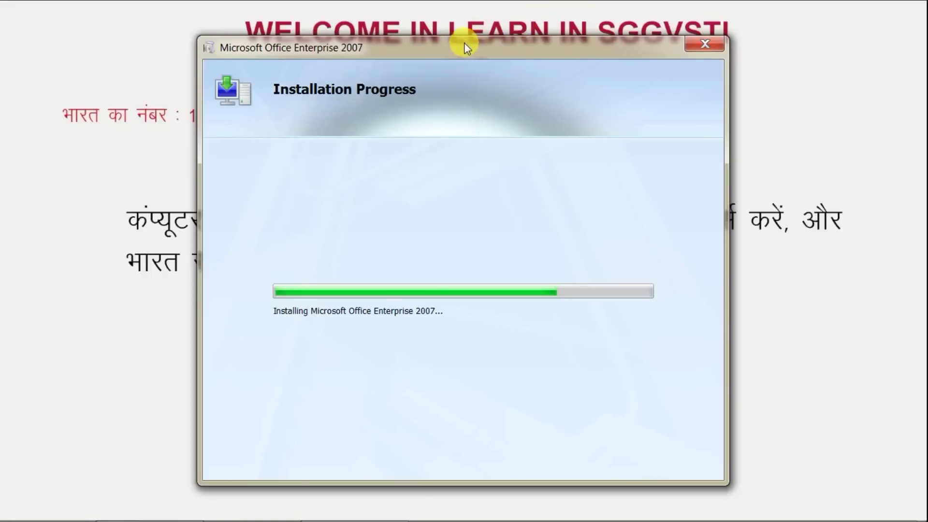
{"action": "left_click_drag", "start_coordinate": [464, 42], "coordinate": [591, 13]}
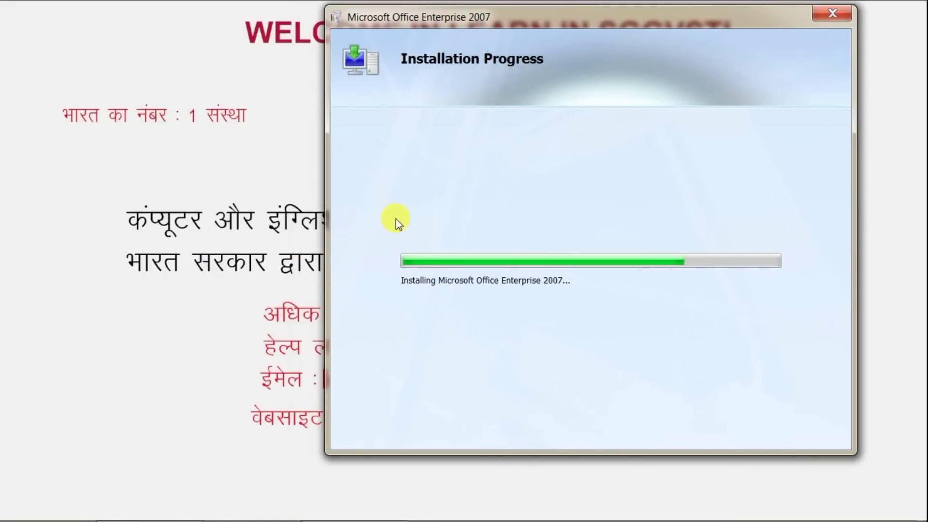
Step: Return to the Documents library and open the Corel Draw X3 folder
{"action": "left_click", "coordinate": [166, 506]}
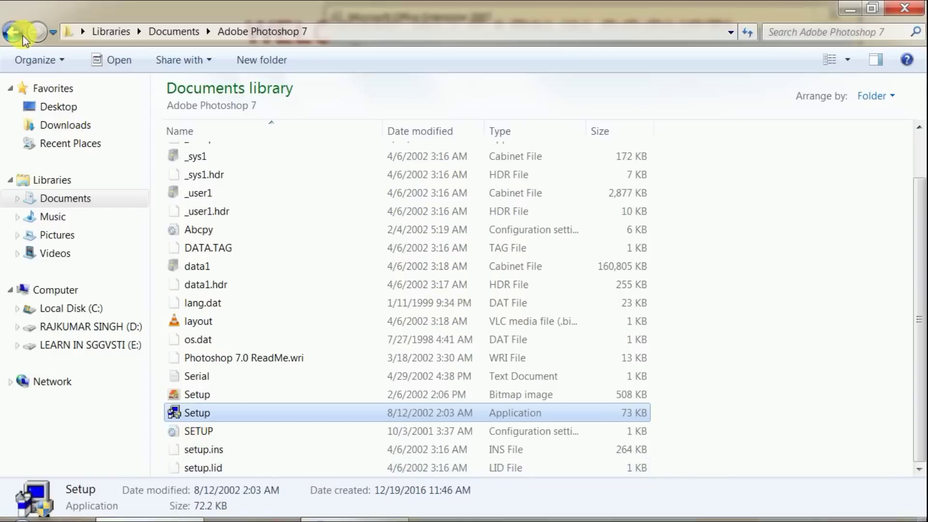
{"action": "left_click", "coordinate": [13, 31]}
{"action": "left_click", "coordinate": [373, 464]}
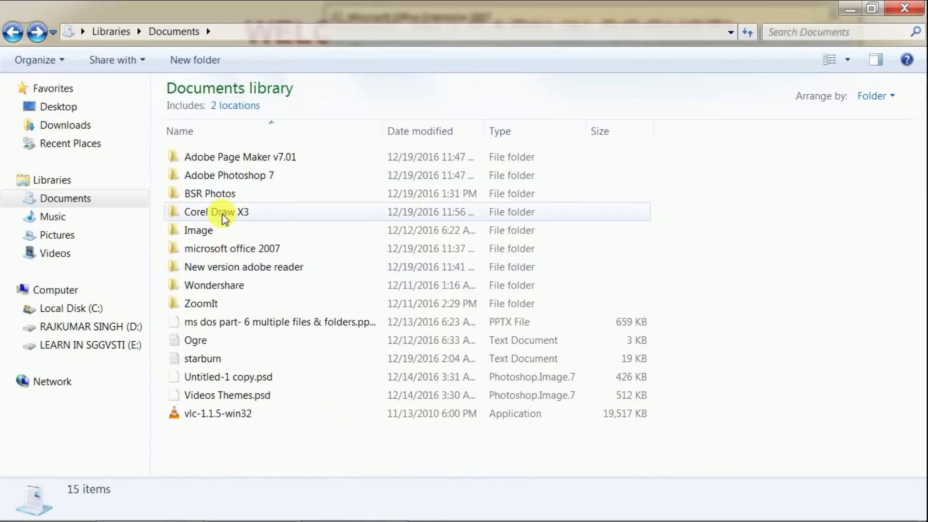
{"action": "mouse_move", "coordinate": [251, 212]}
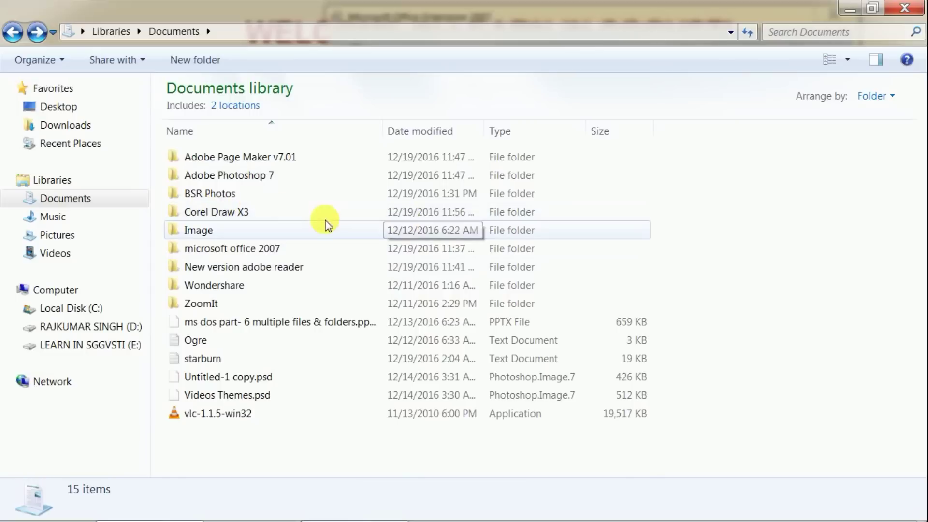
{"action": "double_click", "coordinate": [225, 215]}
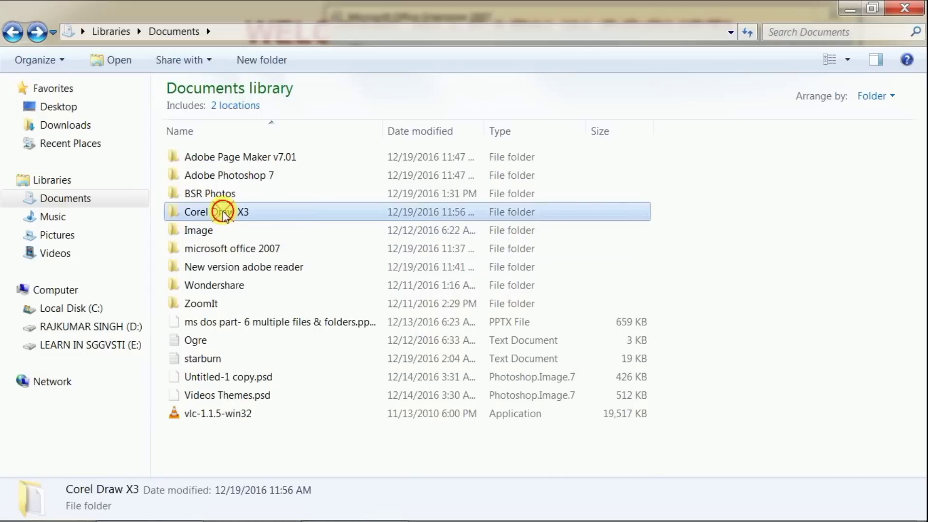
Step: Read the CorelDRAW serial in the key file, close it, and open CGX3_PGRM (F)
{"action": "left_click", "coordinate": [183, 182]}
{"action": "double_click", "coordinate": [185, 183]}
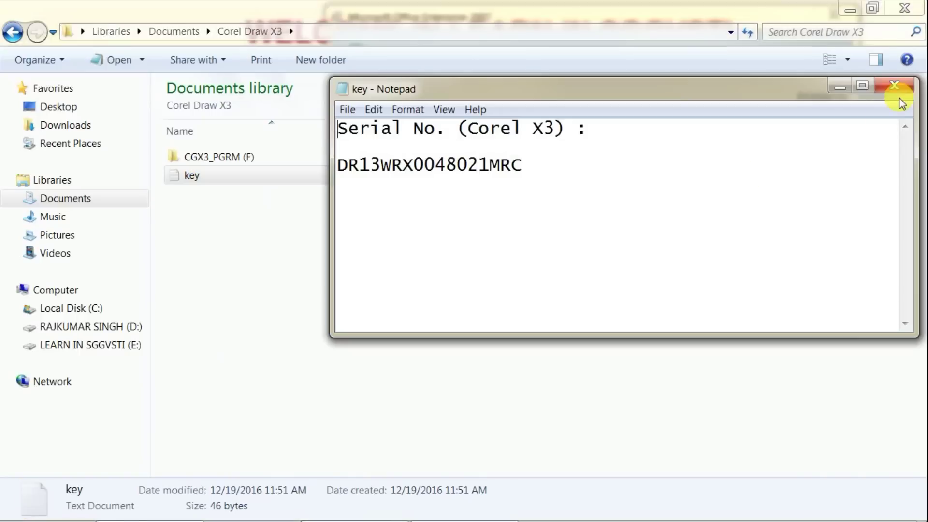
{"action": "left_click", "coordinate": [898, 97]}
{"action": "double_click", "coordinate": [242, 161]}
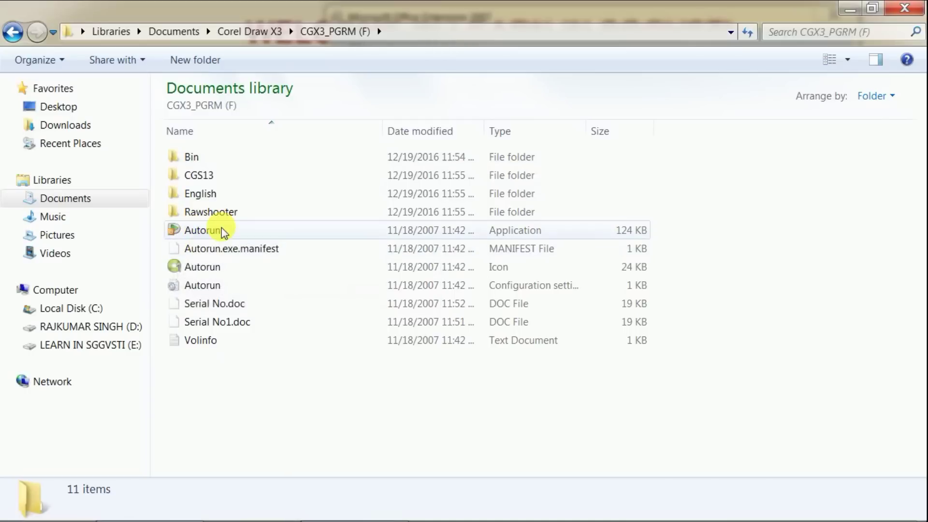
Step: Run Autorun and start installing CorelDRAW Graphics Suite X3 from the launcher
{"action": "mouse_move", "coordinate": [223, 232]}
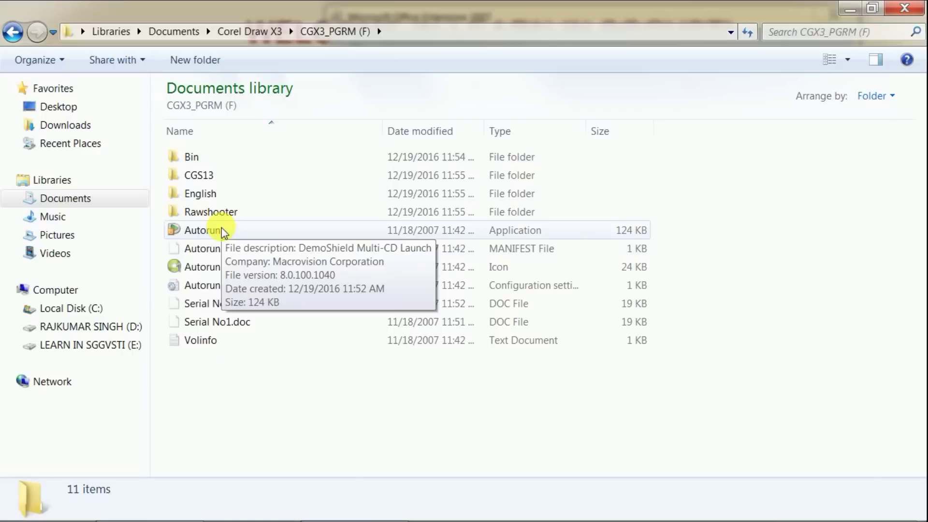
{"action": "double_click", "coordinate": [208, 231]}
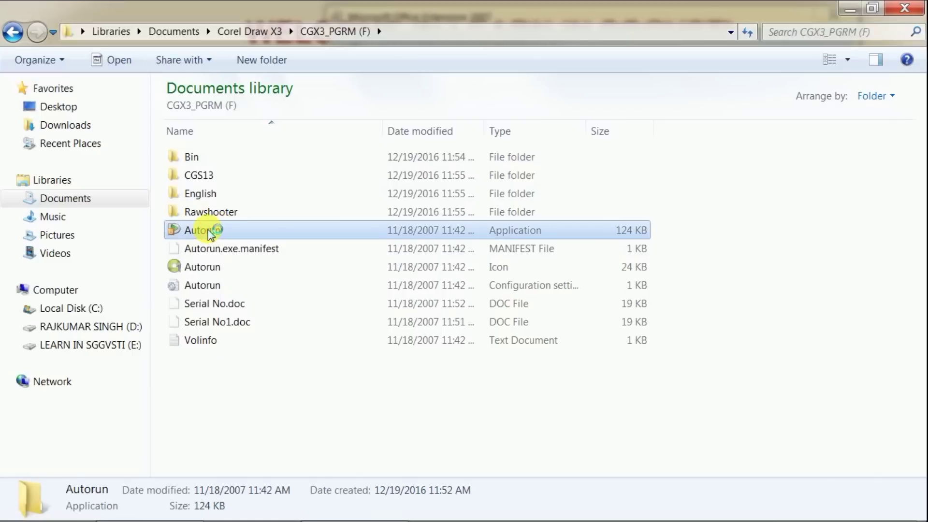
{"action": "double_click", "coordinate": [203, 231]}
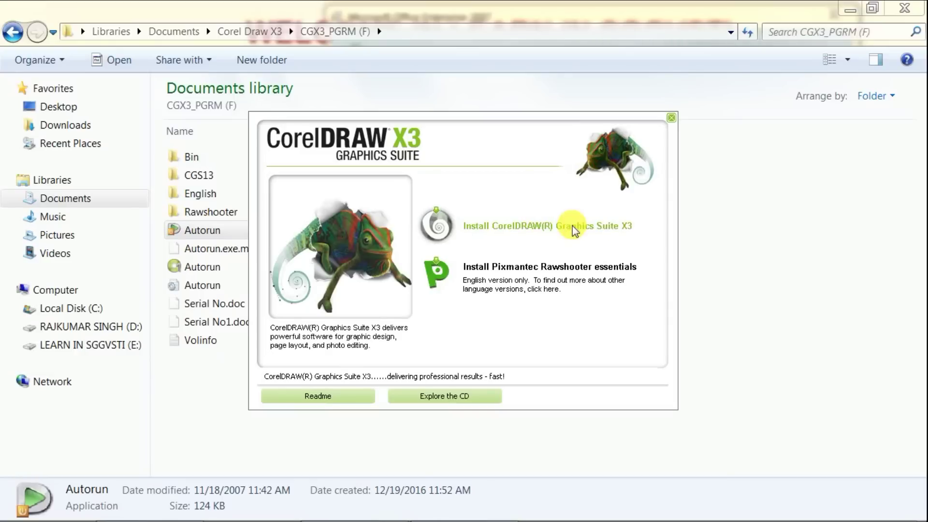
{"action": "left_click", "coordinate": [573, 225]}
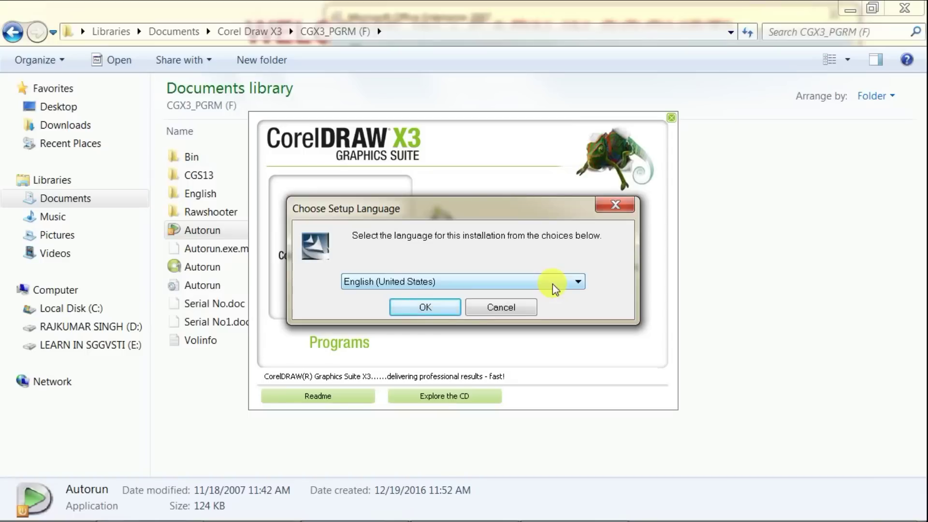
Step: Confirm English (United States), exit the interrupted install wizard, and close the CorelDRAW X3 launcher
{"action": "left_click", "coordinate": [426, 306]}
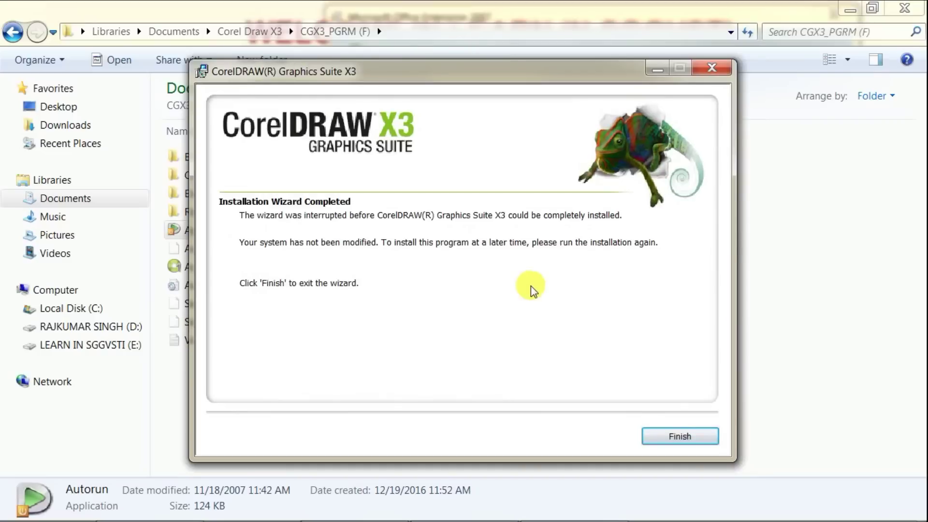
{"action": "left_click", "coordinate": [680, 437]}
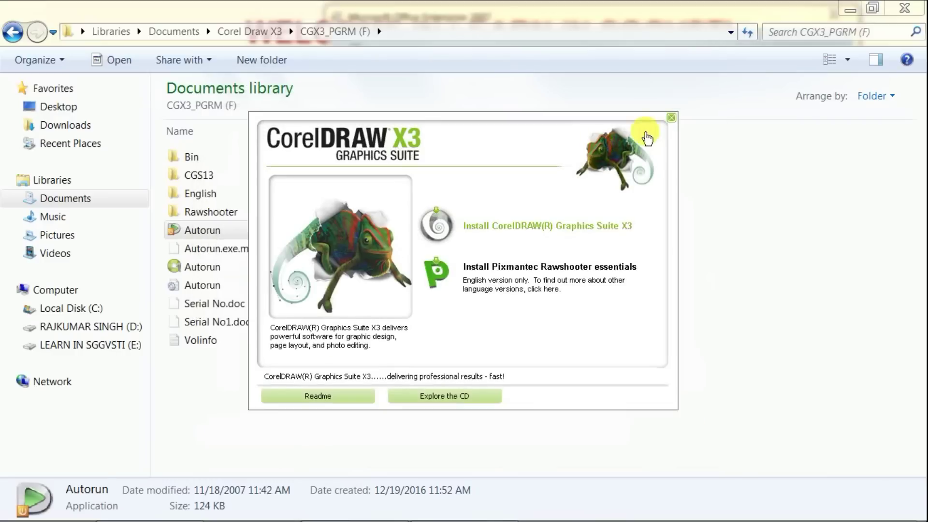
{"action": "left_click", "coordinate": [672, 118]}
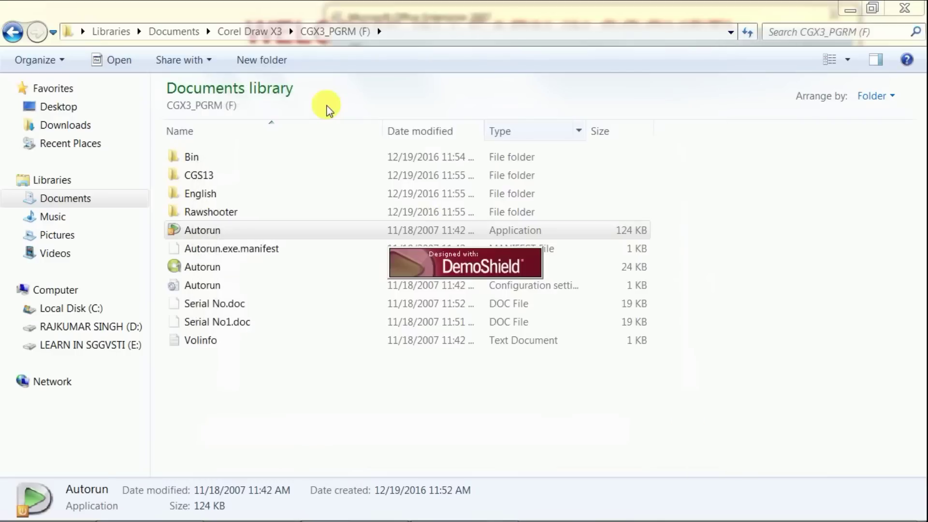
Step: Go back twice to the Documents library and run vlc-1.1.5-win32
{"action": "left_click", "coordinate": [14, 33]}
{"action": "left_click", "coordinate": [14, 33]}
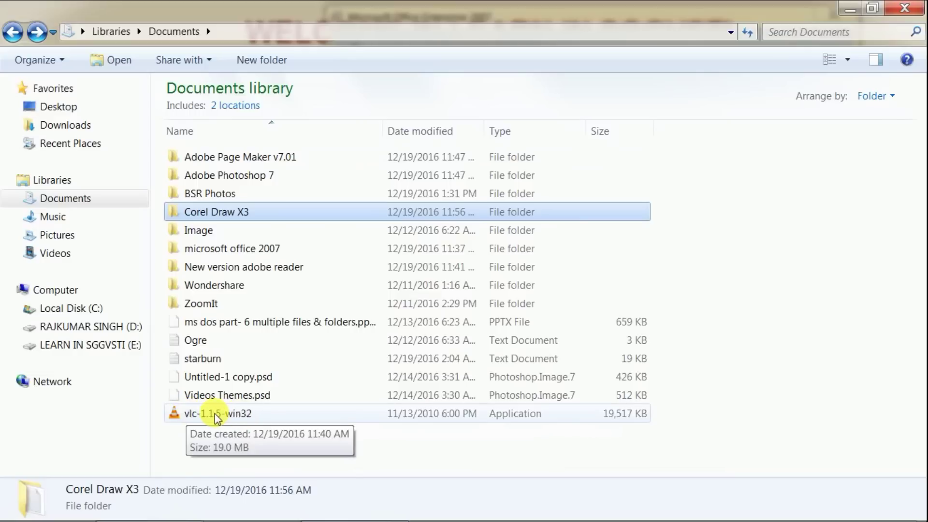
{"action": "double_click", "coordinate": [225, 415]}
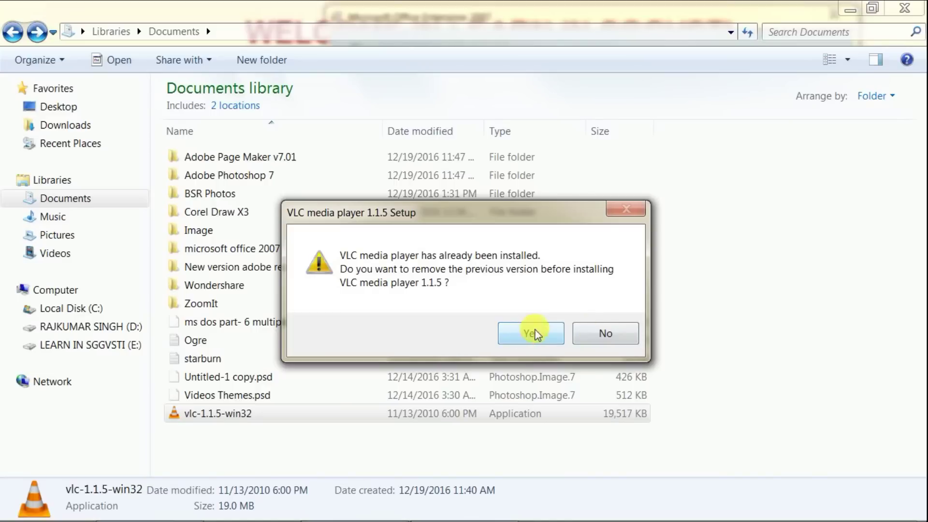
Step: Keep the previous VLC version and quit the VLC 1.1.5 setup without installing
{"action": "left_click", "coordinate": [604, 333]}
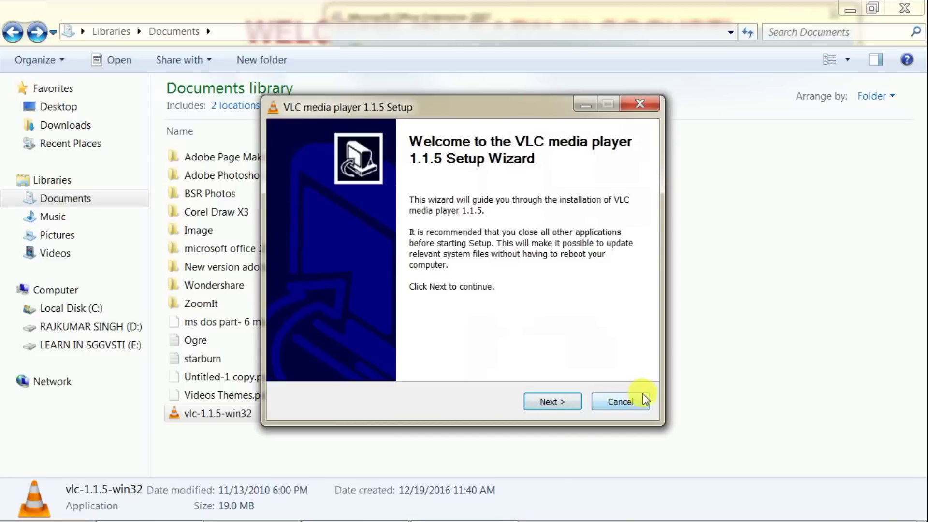
{"action": "left_click", "coordinate": [621, 403]}
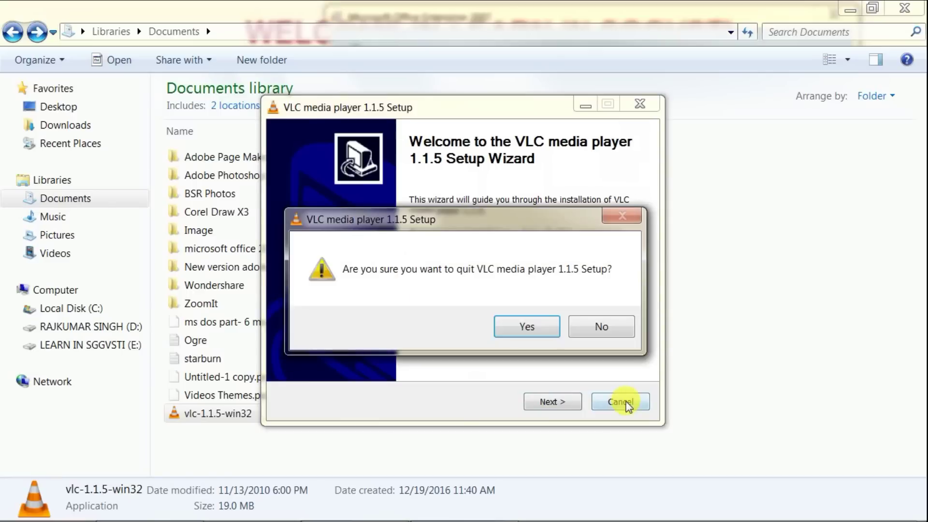
{"action": "left_click", "coordinate": [529, 328]}
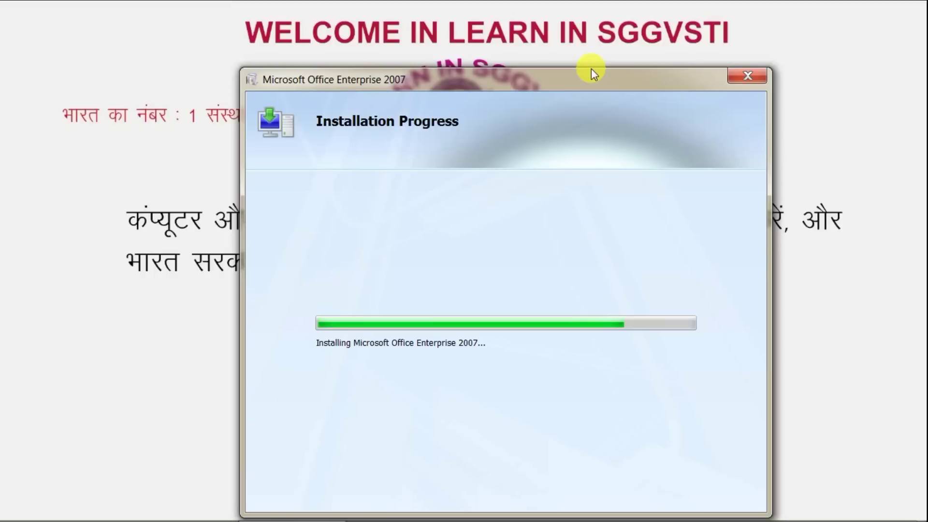
Step: Move the Office installation progress window aside and show the 'MS Word 2007 Part 3' YouTube video page
{"action": "left_click_drag", "start_coordinate": [590, 68], "coordinate": [546, 33]}
{"action": "mouse_move", "coordinate": [611, 511]}
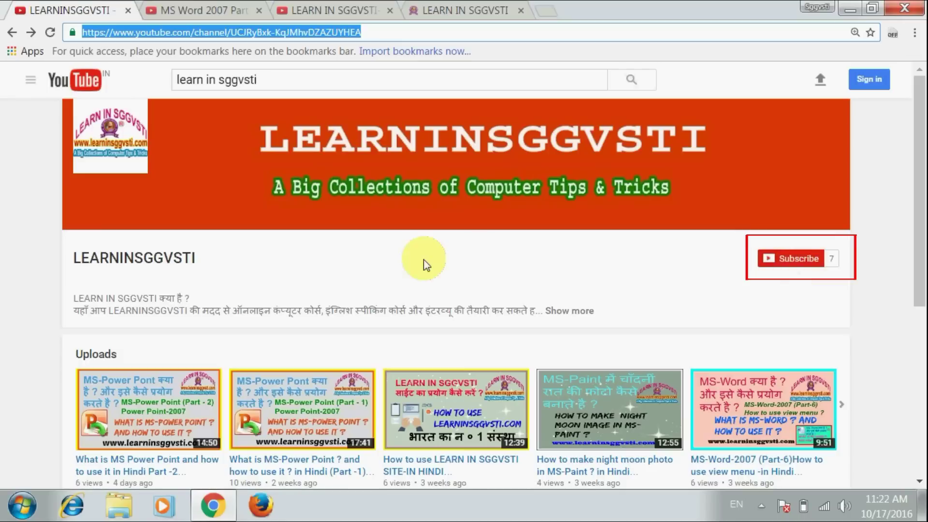
{"action": "left_click", "coordinate": [208, 6]}
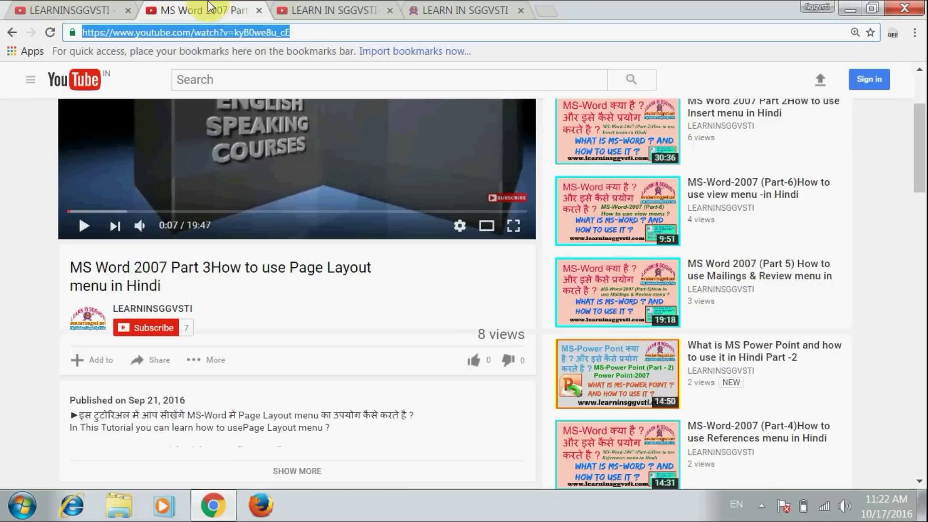